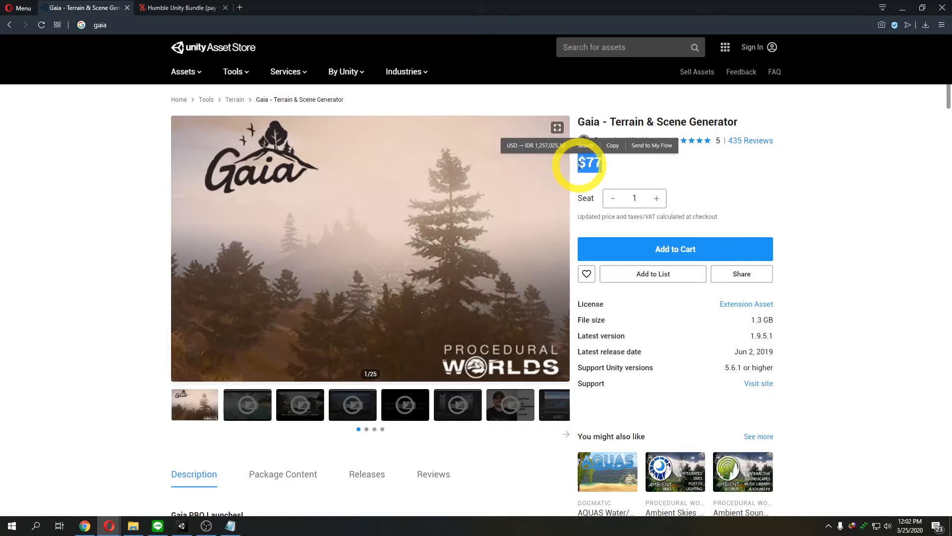
View the Gaia page on the Unity Asset Store and the Humble Unity Bundle purchase page
{"action": "left_click", "coordinate": [725, 179]}
{"action": "left_click", "coordinate": [161, 9]}
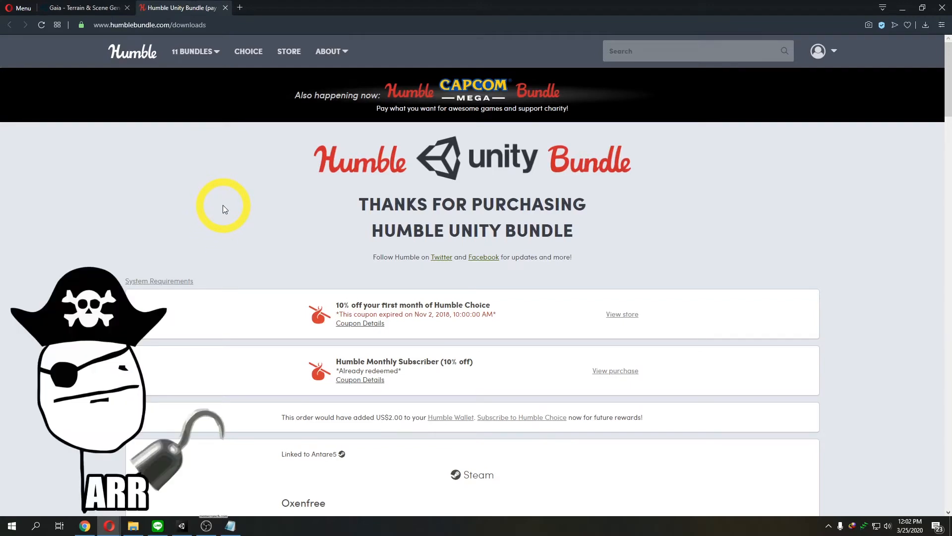
{"action": "left_click", "coordinate": [106, 13]}
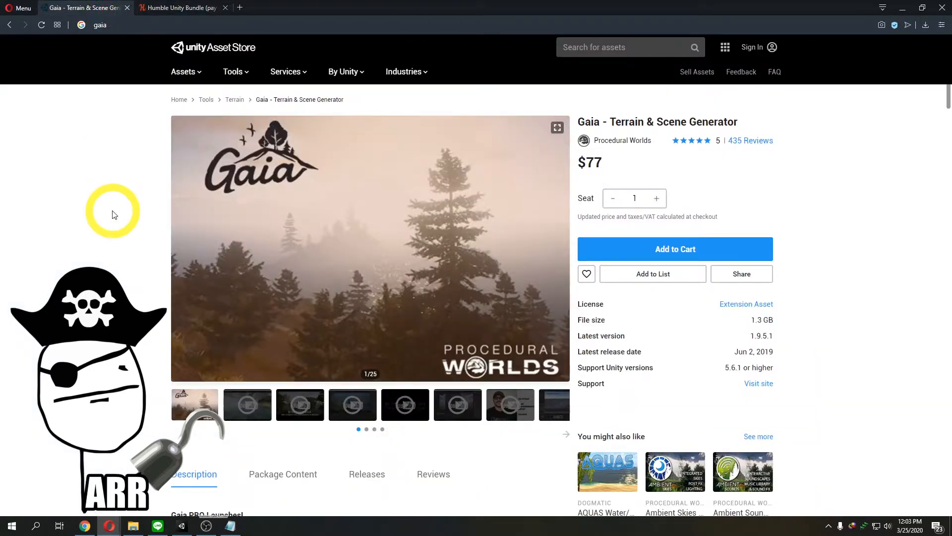
Switch to Unity, then close the Gaia Manager window and reopen it
{"action": "left_click", "coordinate": [182, 525]}
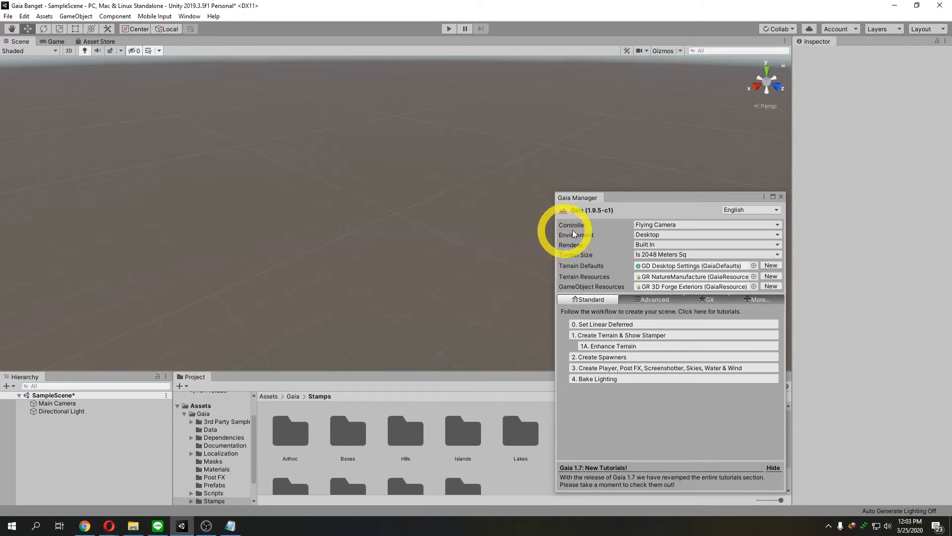
{"action": "left_click", "coordinate": [781, 196]}
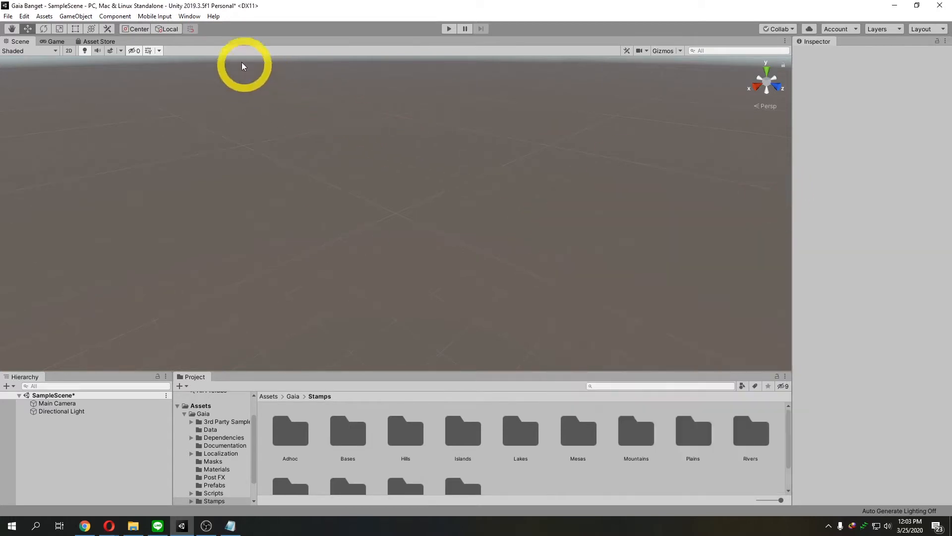
{"action": "left_click", "coordinate": [194, 16]}
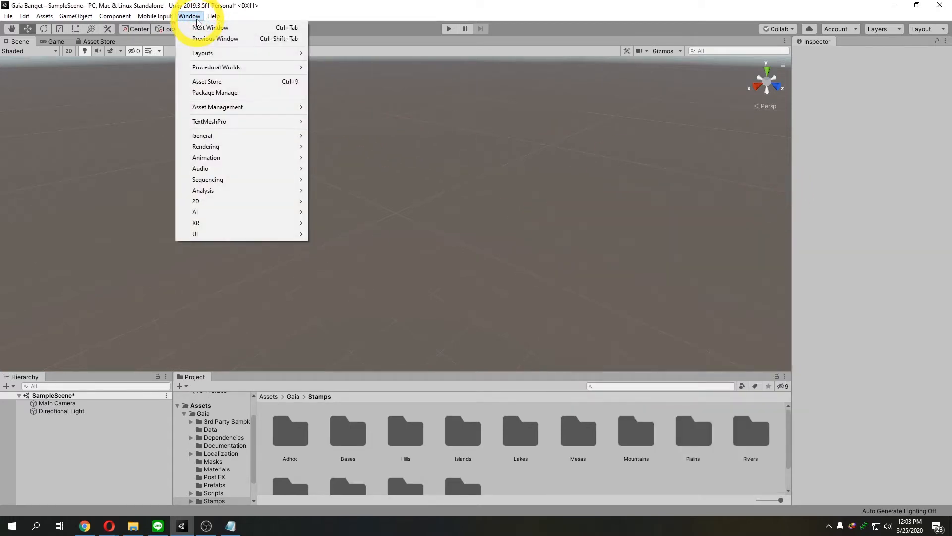
{"action": "mouse_move", "coordinate": [213, 68]}
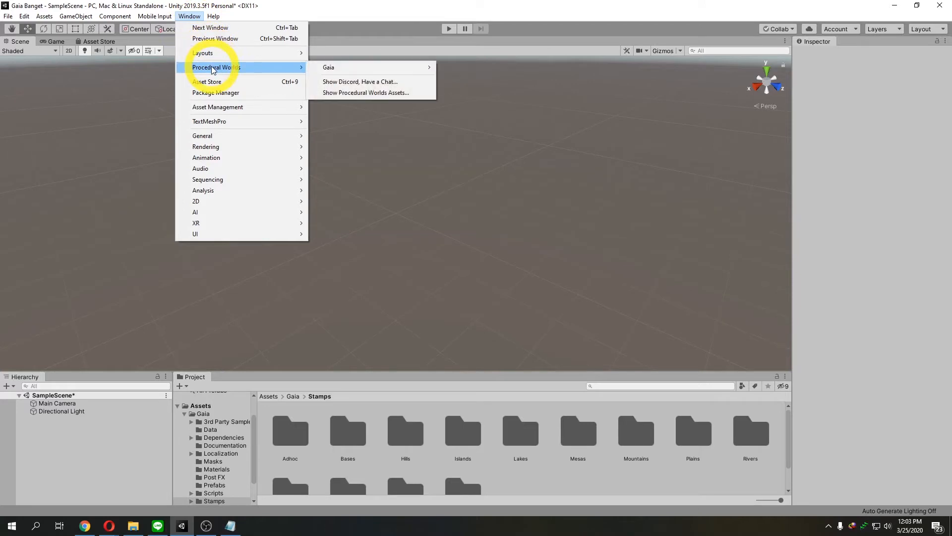
{"action": "mouse_move", "coordinate": [357, 68]}
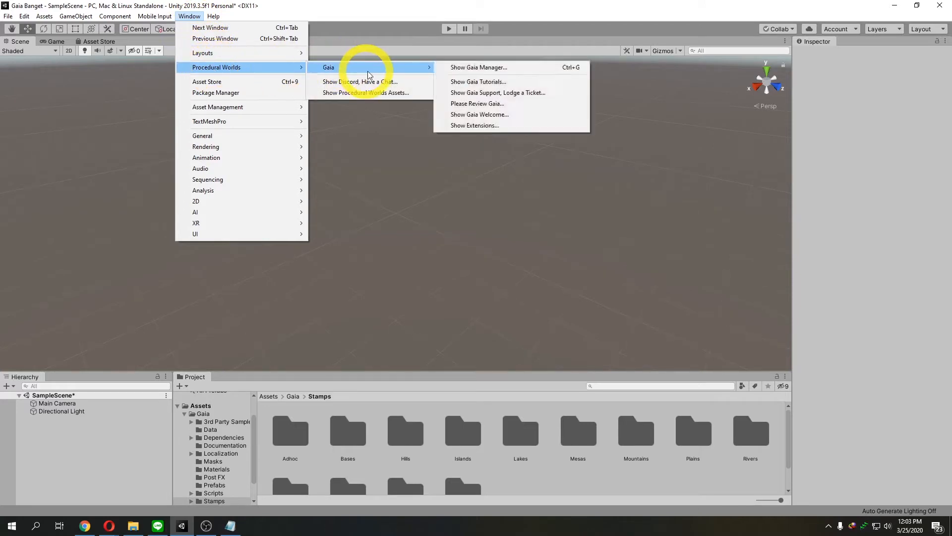
{"action": "left_click", "coordinate": [474, 70]}
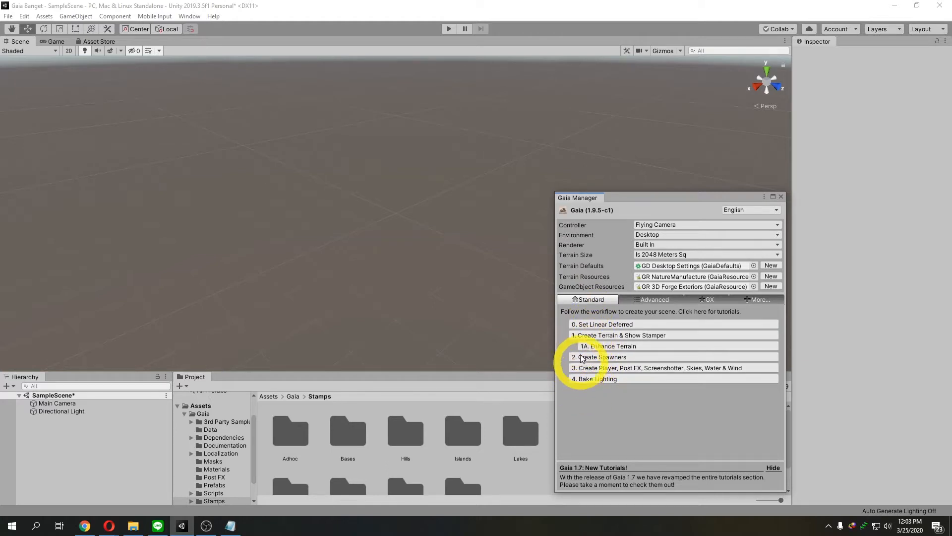
Apply Gaia's Set Linear Deferred to the project and check the Color Space option in the Player project settings
{"action": "left_click", "coordinate": [615, 326]}
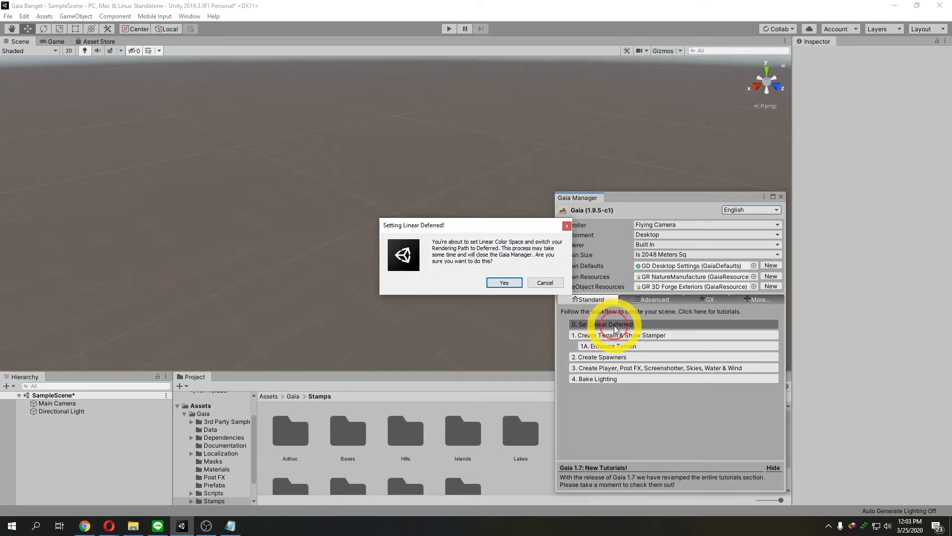
{"action": "left_click", "coordinate": [514, 283]}
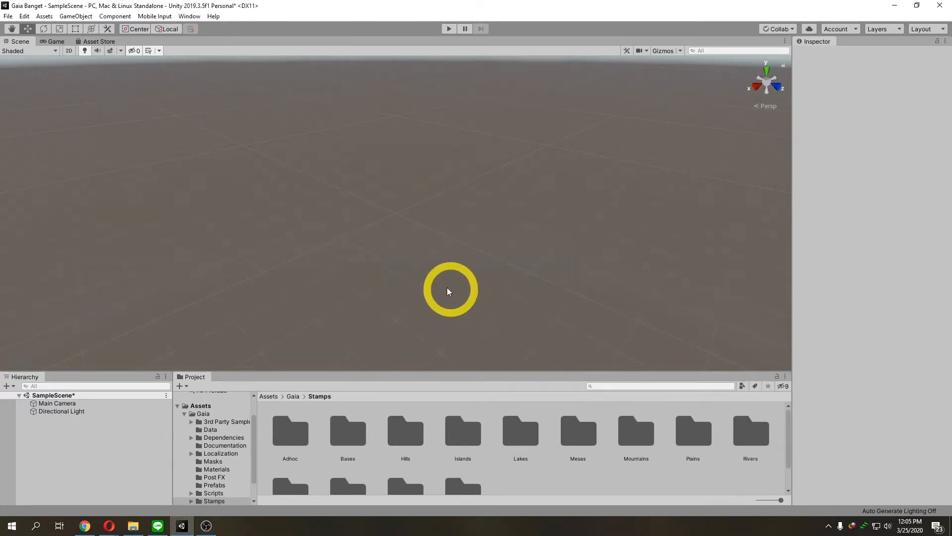
{"action": "left_click", "coordinate": [23, 16]}
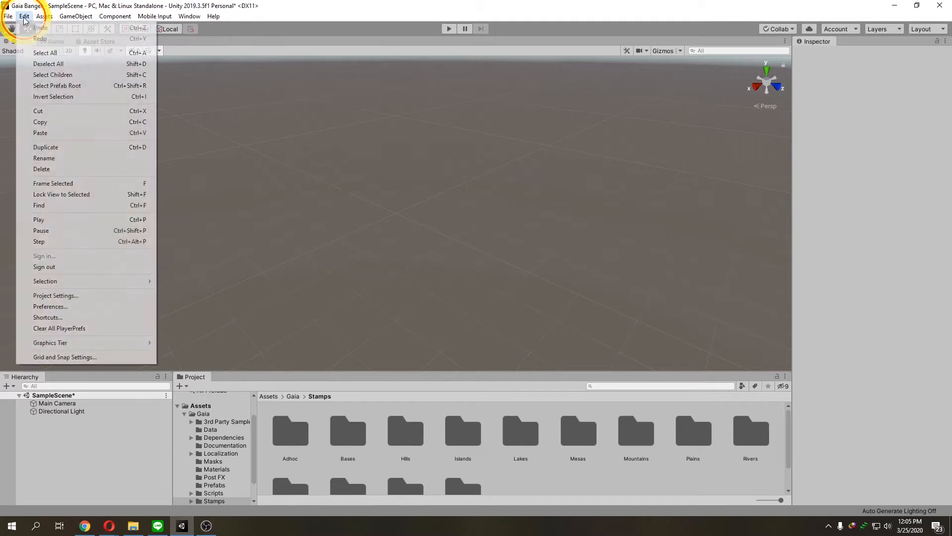
{"action": "left_click", "coordinate": [100, 296]}
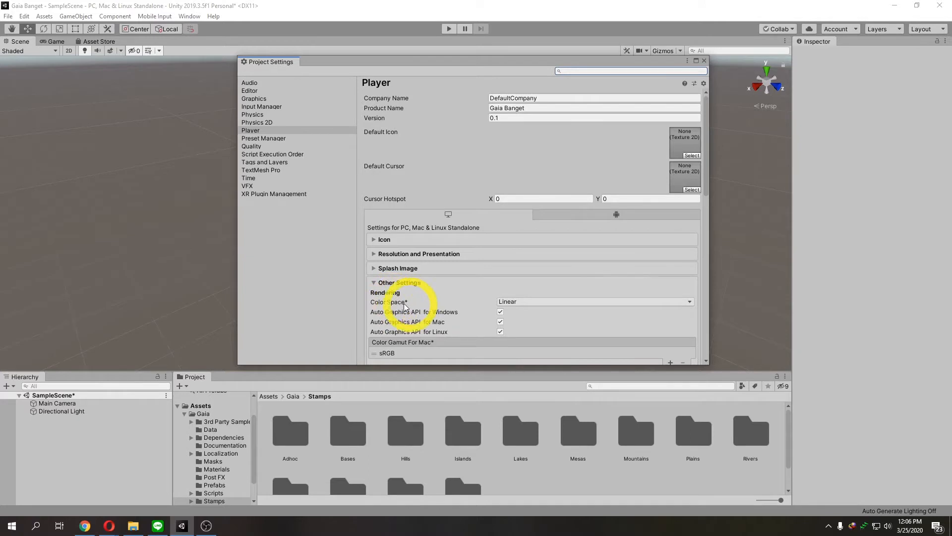
{"action": "left_click", "coordinate": [522, 301]}
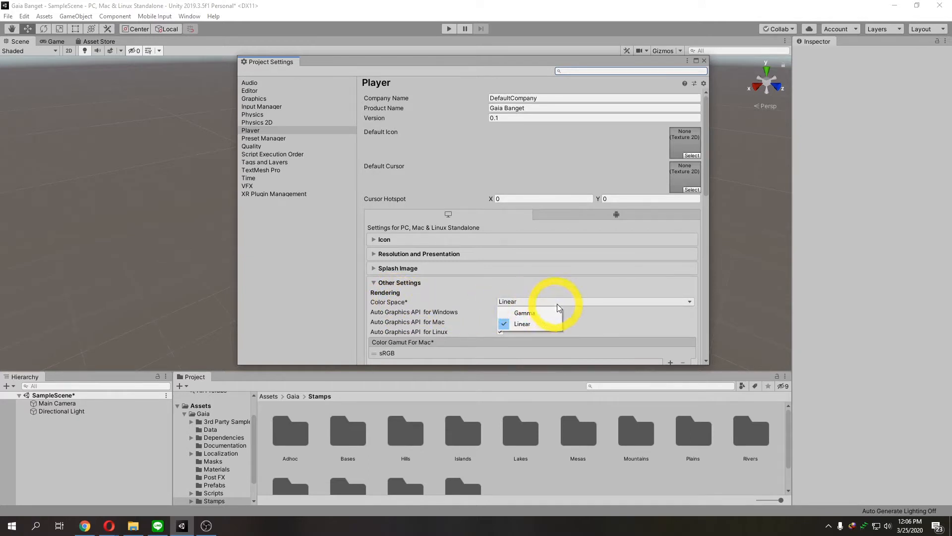
{"action": "left_click", "coordinate": [651, 289]}
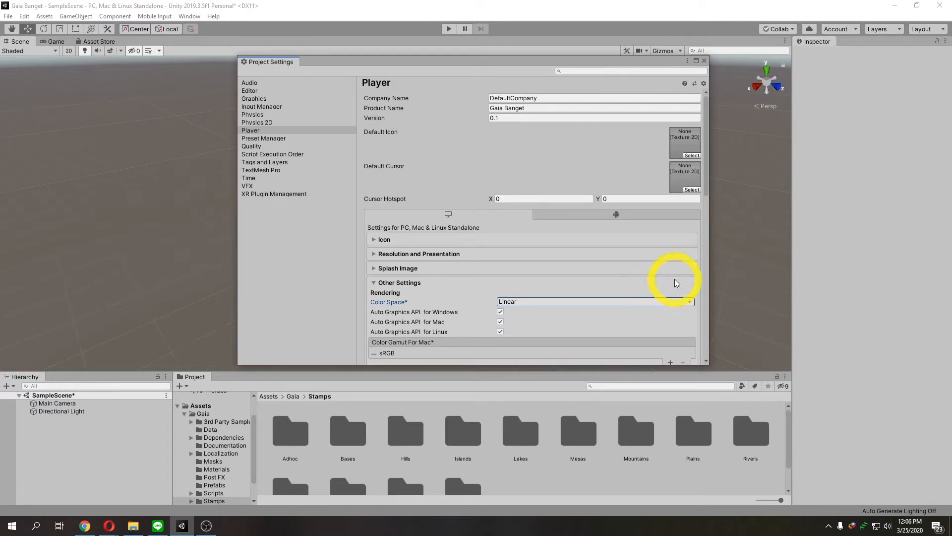
{"action": "left_click", "coordinate": [704, 61]}
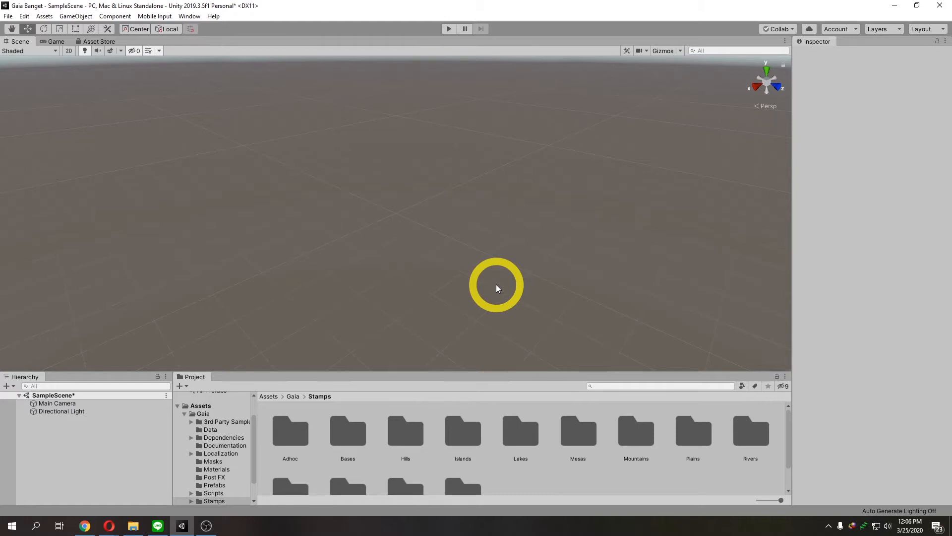
Open the Gaia Manager window again
{"action": "left_click", "coordinate": [189, 16]}
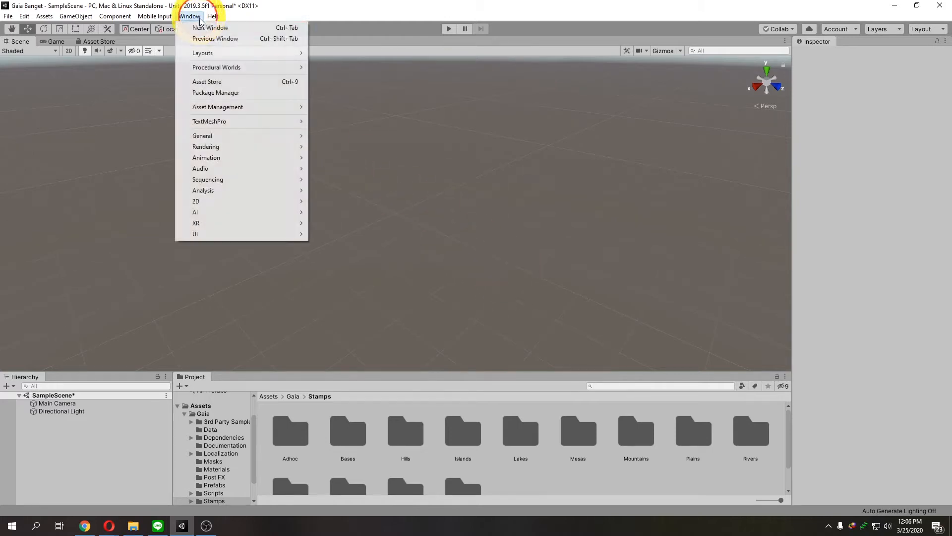
{"action": "mouse_move", "coordinate": [222, 67]}
{"action": "mouse_move", "coordinate": [329, 68]}
{"action": "left_click", "coordinate": [461, 68]}
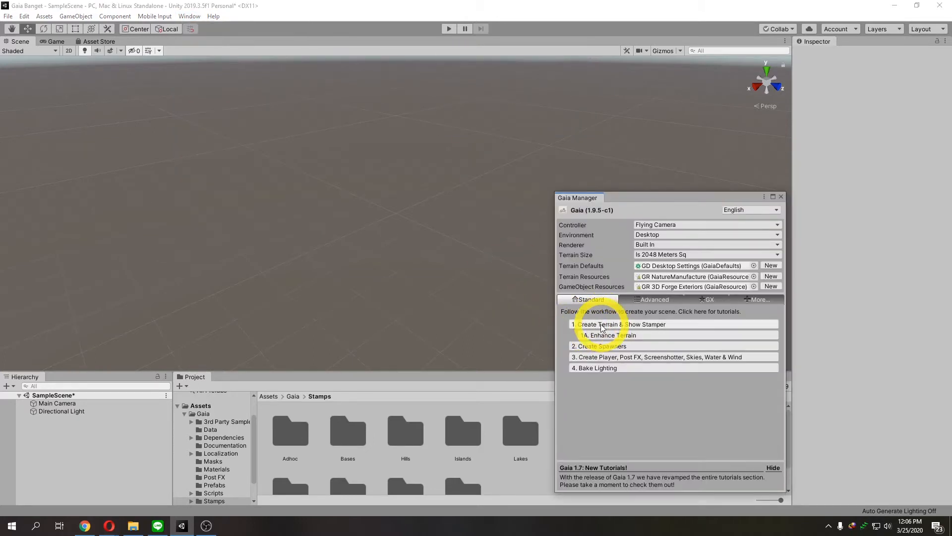
Examine the available controller, environment, renderer and terrain size options in the Gaia Manager without changing them
{"action": "left_click", "coordinate": [680, 223]}
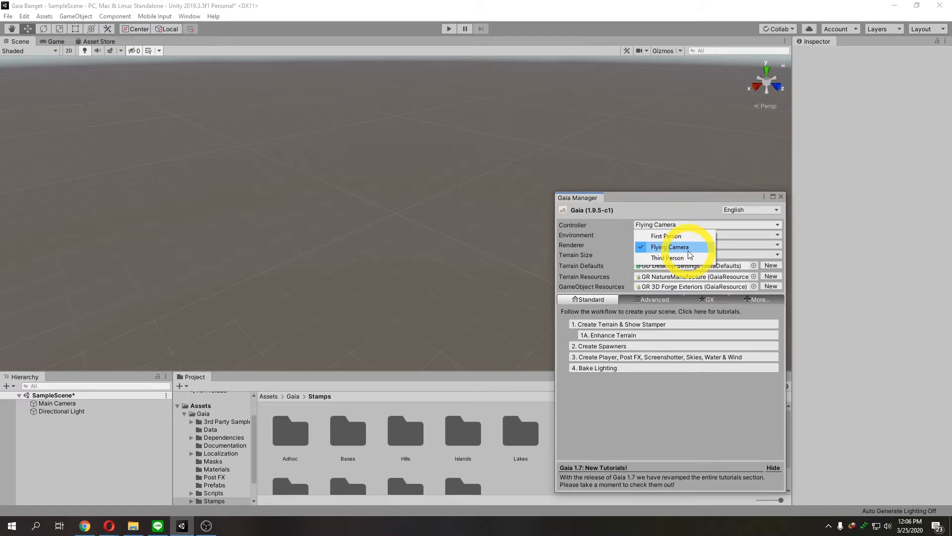
{"action": "left_click", "coordinate": [706, 204]}
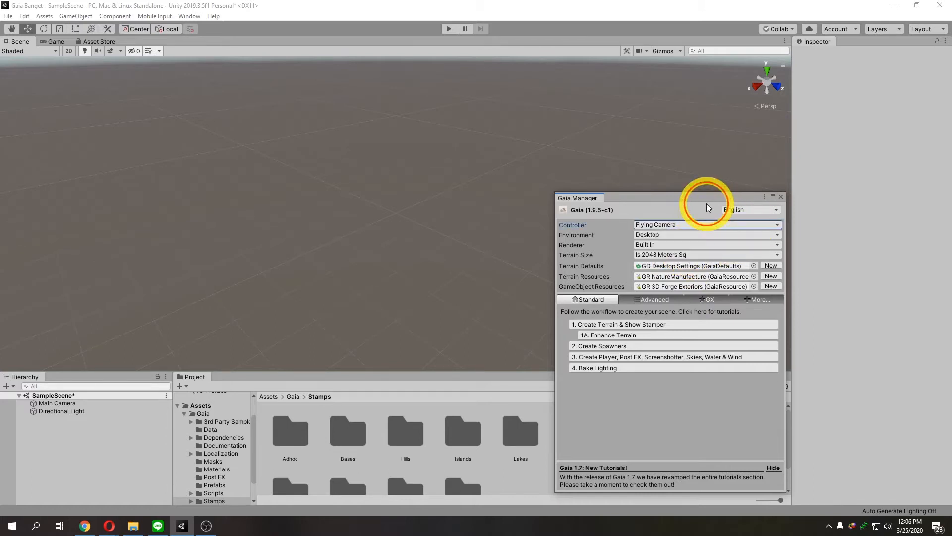
{"action": "left_click", "coordinate": [677, 236]}
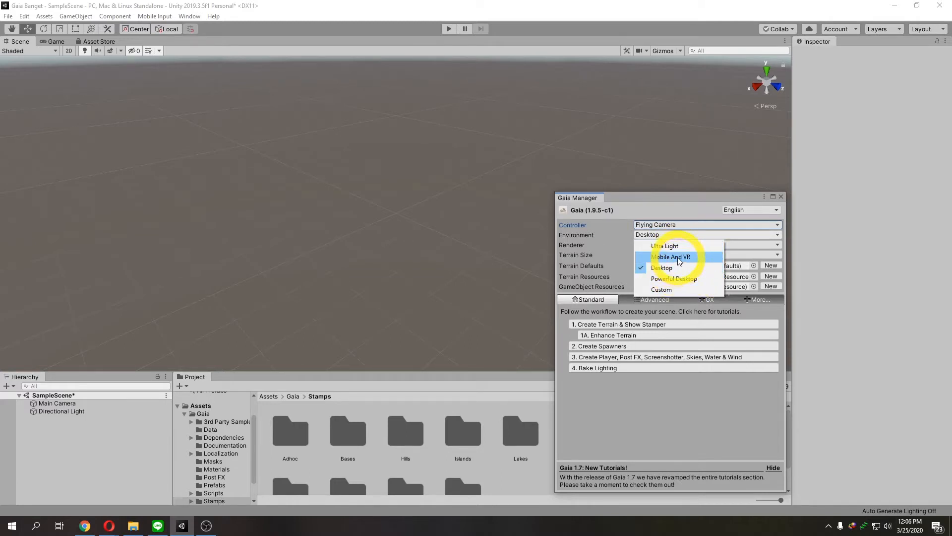
{"action": "left_click", "coordinate": [668, 213]}
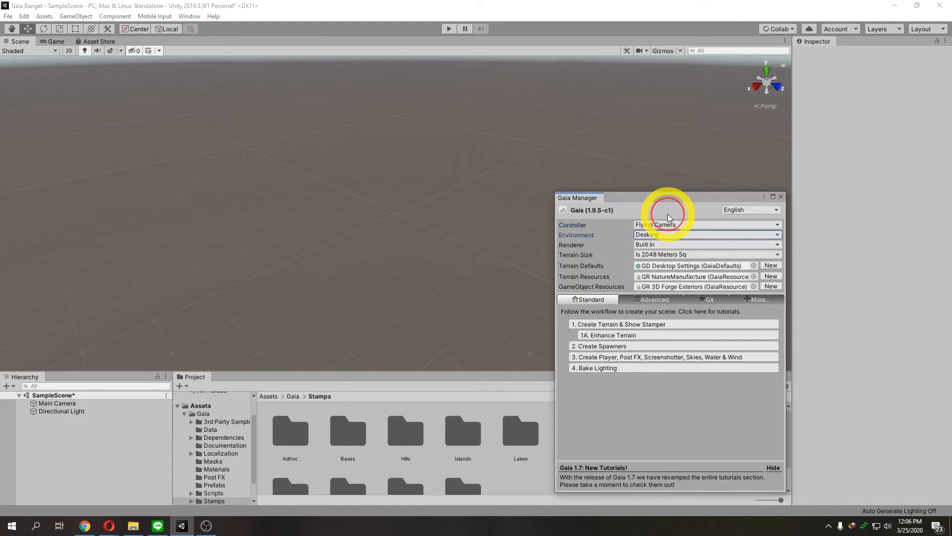
{"action": "left_click", "coordinate": [663, 254]}
{"action": "left_click", "coordinate": [666, 242]}
{"action": "left_click", "coordinate": [666, 243]}
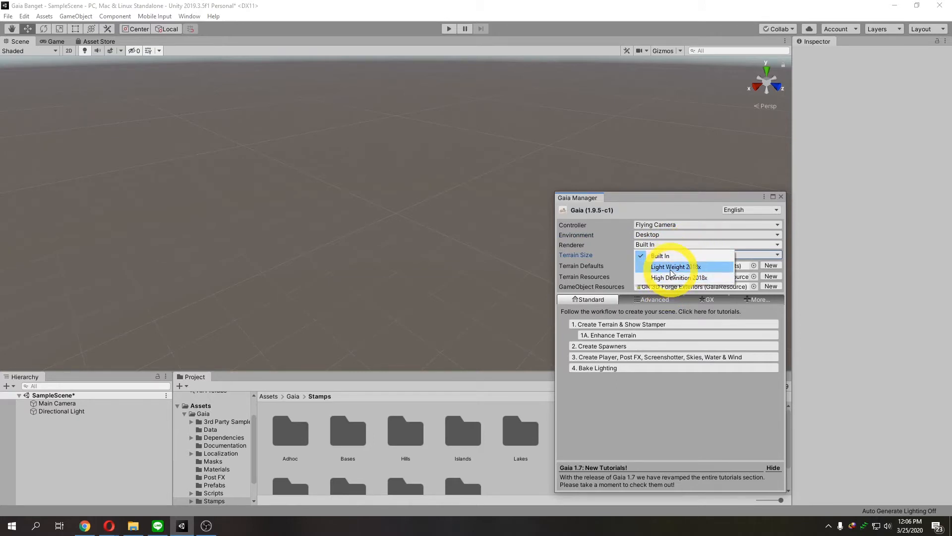
{"action": "left_click", "coordinate": [677, 212]}
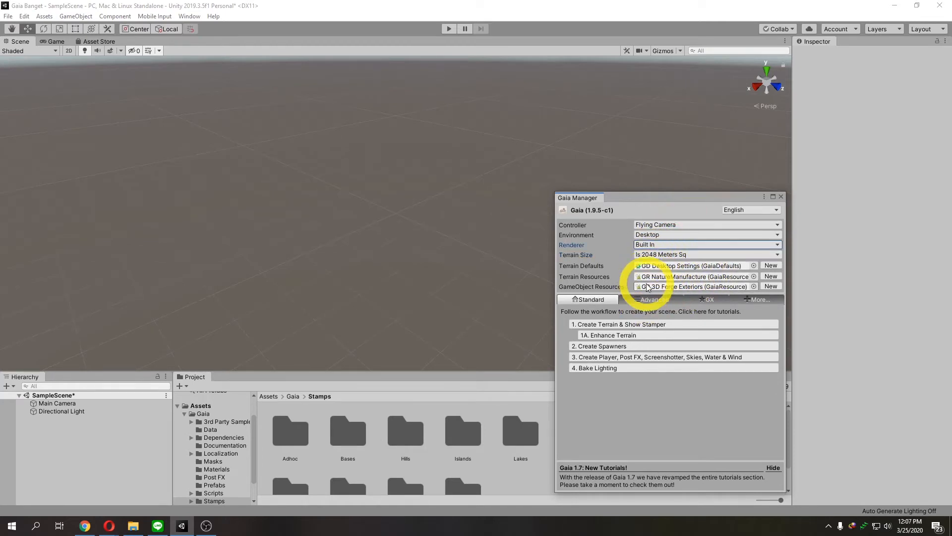
{"action": "left_click", "coordinate": [644, 255]}
{"action": "left_click", "coordinate": [653, 315]}
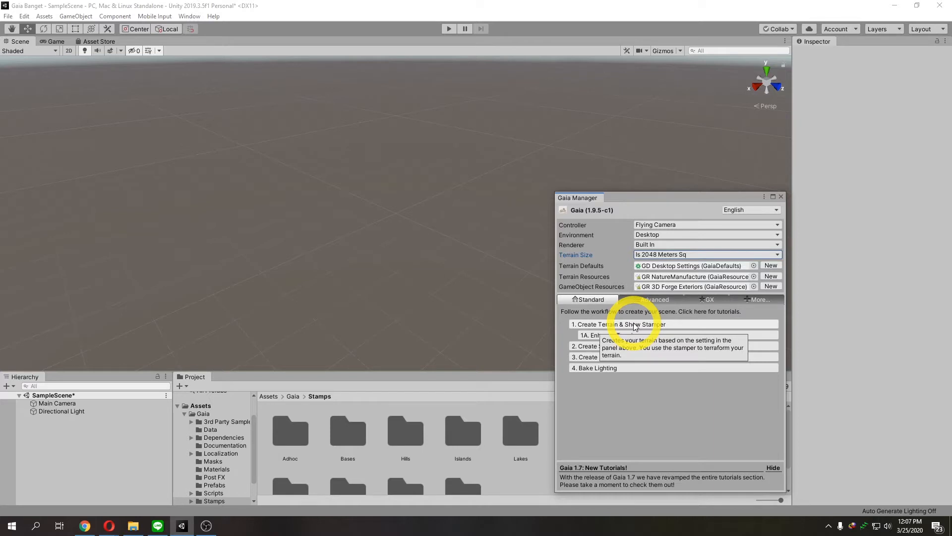
Create the terrain from the current Gaia Manager settings and show the Stamper
{"action": "left_click", "coordinate": [633, 324]}
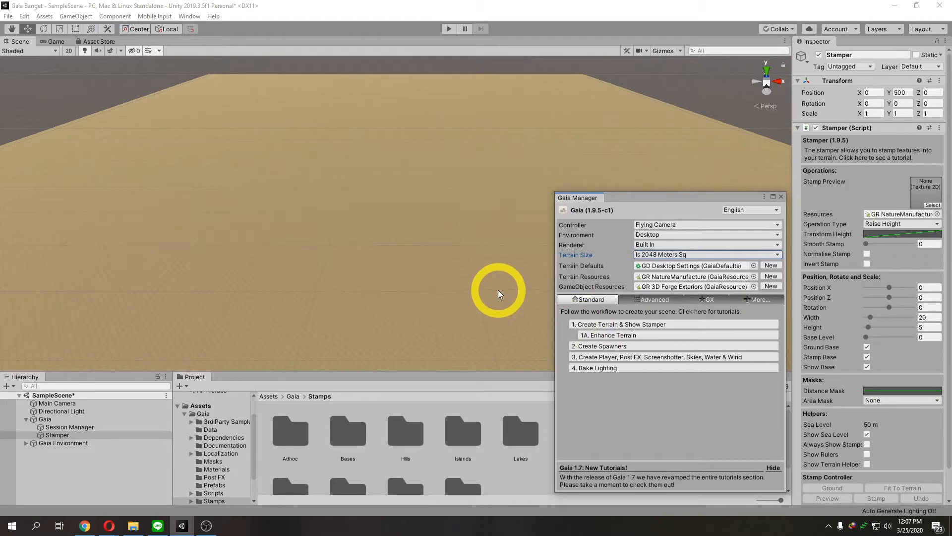
{"action": "mouse_move", "coordinate": [498, 289]}
{"action": "right_mouse_down"}
{"action": "mouse_move", "coordinate": [478, 282]}
{"action": "mouse_move", "coordinate": [503, 289]}
{"action": "right_mouse_up"}
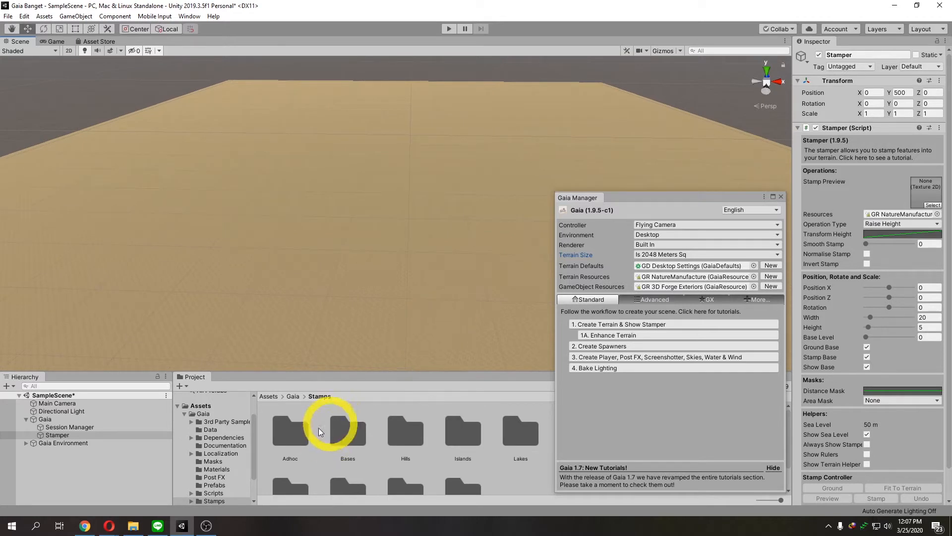
Open the Mesas folder inside Gaia's Stamps assets and expand it in the project tree
{"action": "left_click_drag", "start_coordinate": [256, 427], "coordinate": [256, 445]}
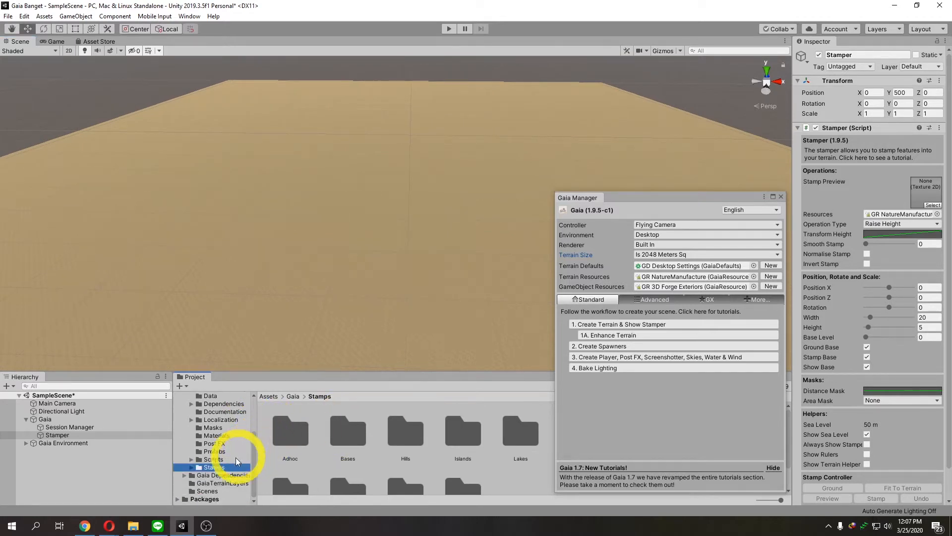
{"action": "left_click", "coordinate": [199, 467]}
{"action": "mouse_move", "coordinate": [254, 450]}
{"action": "left_mouse_down"}
{"action": "mouse_move", "coordinate": [255, 415]}
{"action": "mouse_move", "coordinate": [251, 463]}
{"action": "left_mouse_up"}
{"action": "left_click", "coordinate": [191, 467]}
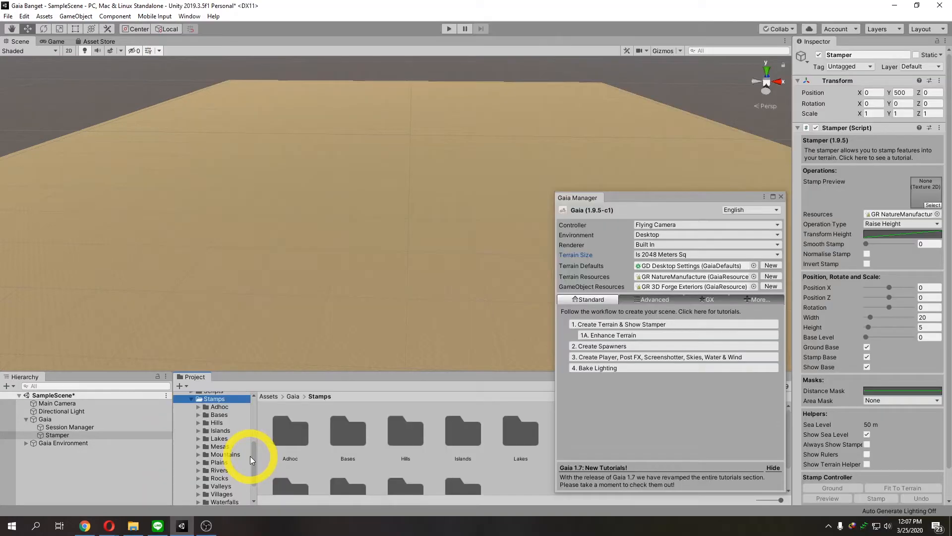
{"action": "left_click_drag", "start_coordinate": [252, 455], "coordinate": [254, 466]}
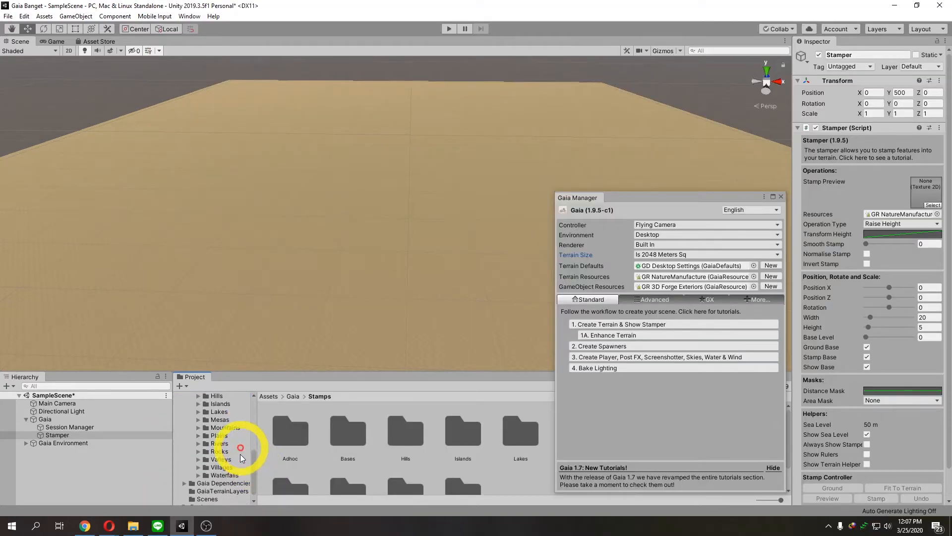
{"action": "left_click", "coordinate": [201, 420]}
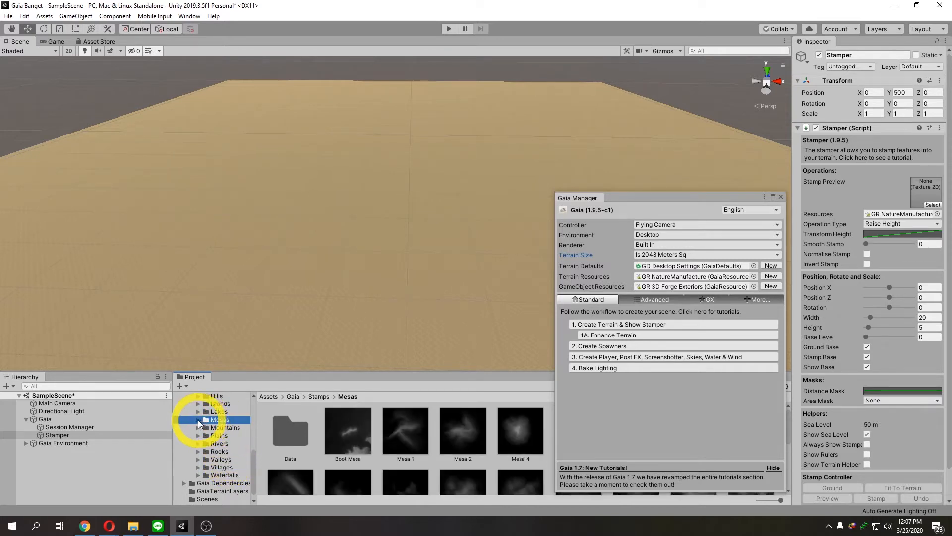
{"action": "left_click", "coordinate": [198, 419]}
Assign the Boot Mesa texture from the Mesas folder to the Stamper object's Stamp Preview
{"action": "left_click", "coordinate": [399, 441]}
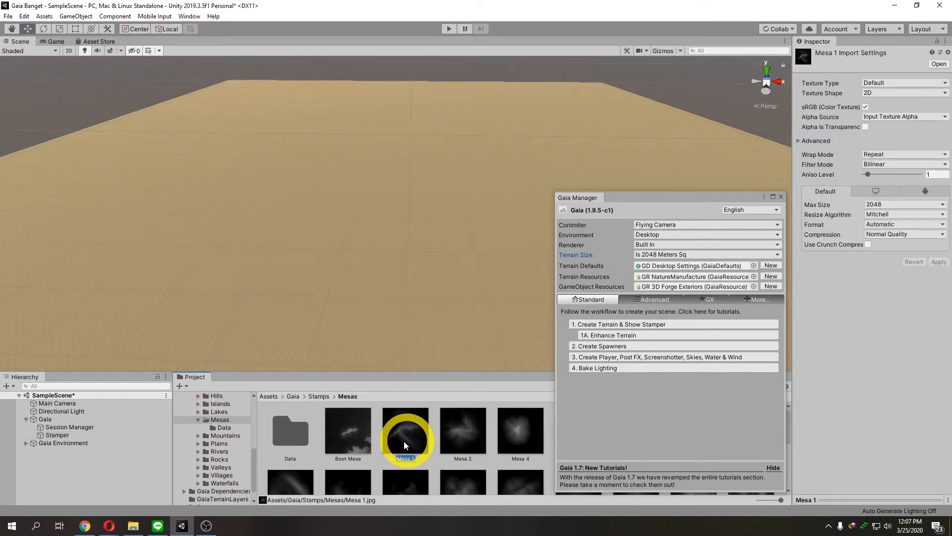
{"action": "left_click", "coordinate": [70, 435]}
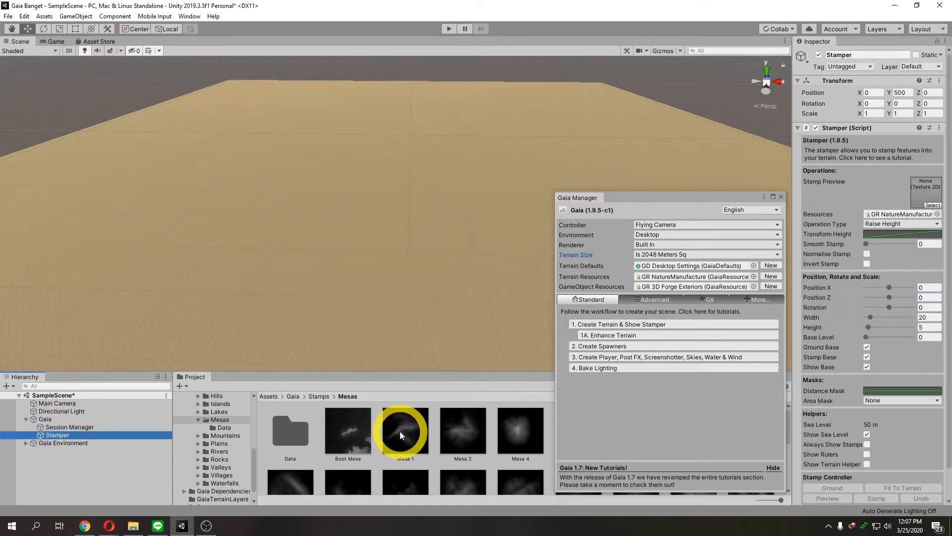
{"action": "scroll", "coordinate": [405, 432], "scroll_direction": "down", "scroll_amount": 6}
{"action": "scroll", "coordinate": [410, 435], "scroll_direction": "up", "scroll_amount": 2}
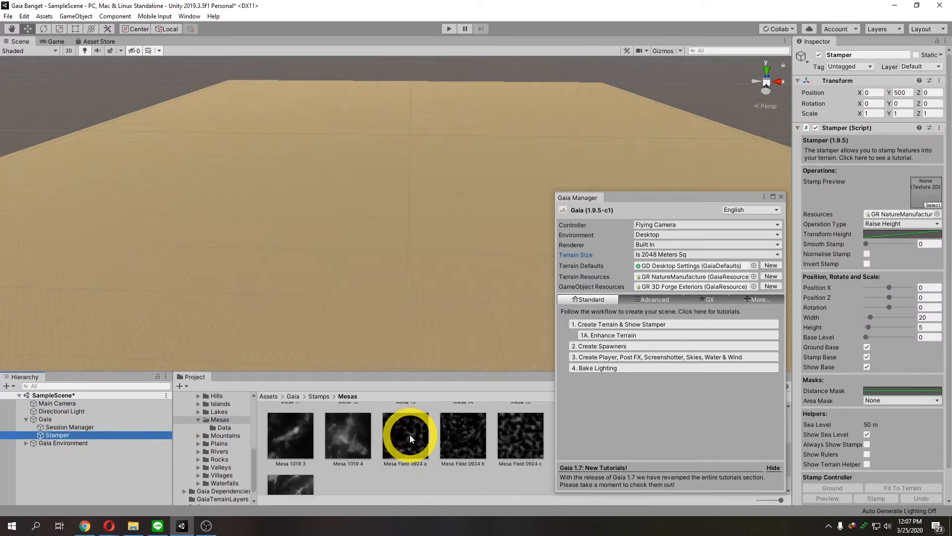
{"action": "scroll", "coordinate": [385, 448], "scroll_direction": "up", "scroll_amount": 5}
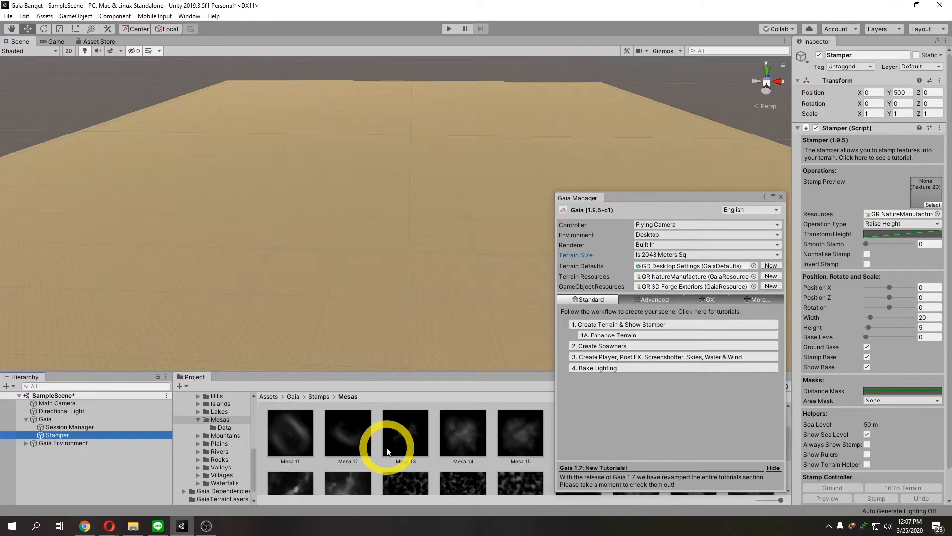
{"action": "left_click_drag", "start_coordinate": [345, 436], "coordinate": [925, 201]}
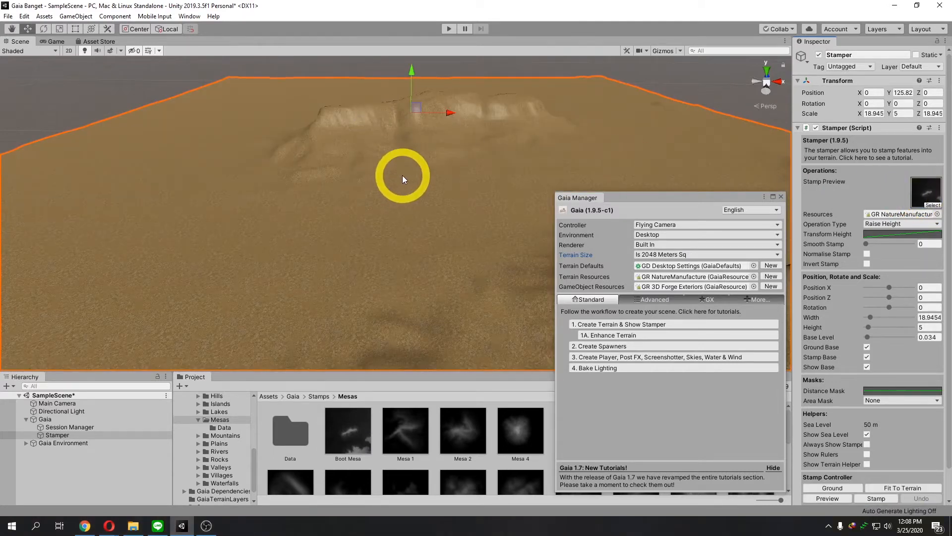
Move the Stamper along the X axis to about -24 on the terrain
{"action": "right_click_drag", "start_coordinate": [401, 226], "coordinate": [380, 237]}
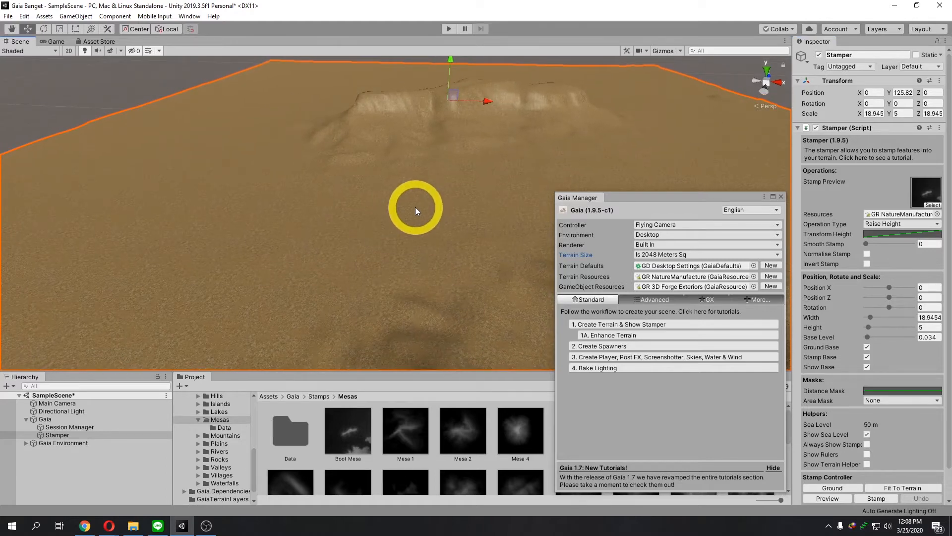
{"action": "key", "text": "f"}
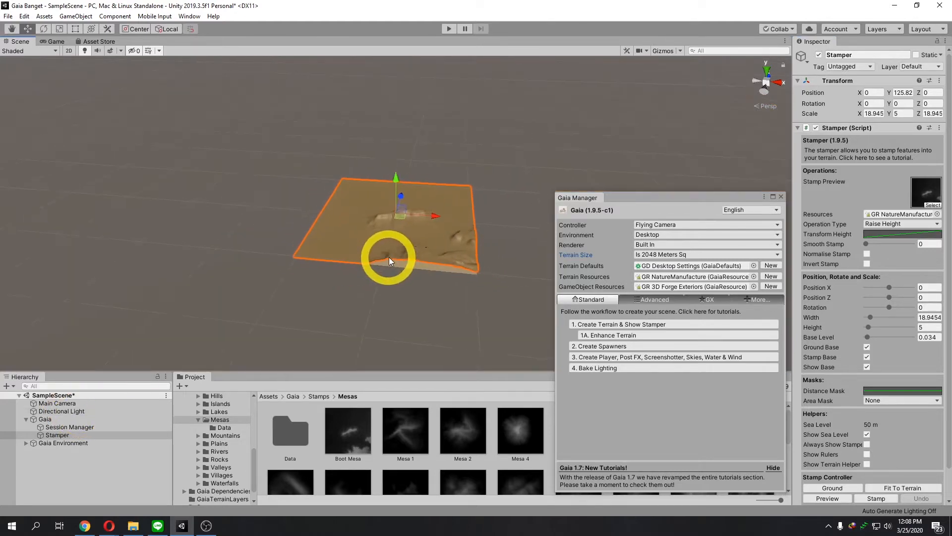
{"action": "scroll", "coordinate": [403, 252], "scroll_direction": "up", "scroll_amount": 5}
{"action": "scroll", "coordinate": [403, 252], "scroll_direction": "up", "scroll_amount": 4}
{"action": "mouse_move", "coordinate": [437, 221]}
{"action": "left_mouse_down"}
{"action": "mouse_move", "coordinate": [493, 225]}
{"action": "mouse_move", "coordinate": [418, 224]}
{"action": "mouse_move", "coordinate": [462, 231]}
{"action": "mouse_move", "coordinate": [427, 236]}
{"action": "mouse_move", "coordinate": [512, 242]}
{"action": "mouse_move", "coordinate": [430, 237]}
{"action": "mouse_move", "coordinate": [449, 209]}
{"action": "left_mouse_up"}
Try rotating the Stamper around its Y axis to about -32 degrees and undo that rotation
{"action": "left_click", "coordinate": [43, 29]}
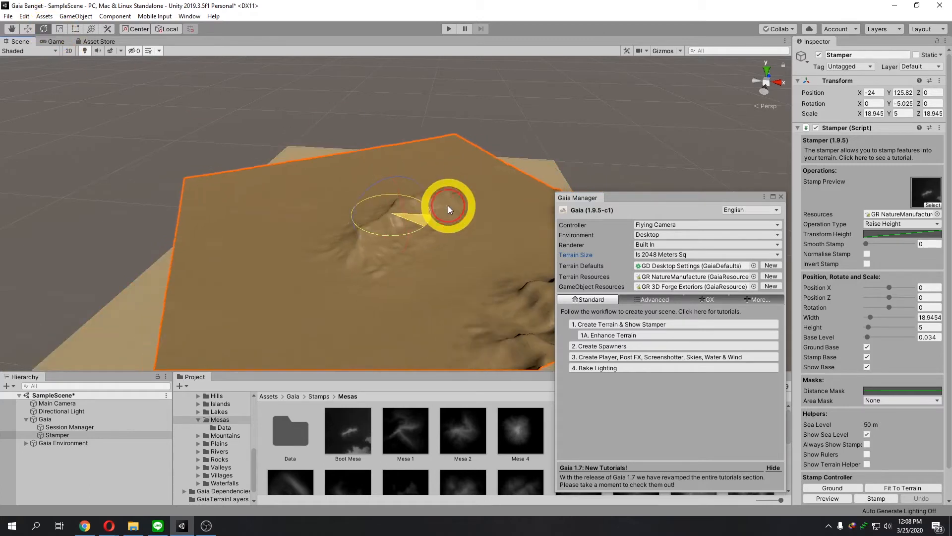
{"action": "left_click", "coordinate": [61, 31]}
{"action": "left_click", "coordinate": [28, 29]}
{"action": "scroll", "coordinate": [463, 273], "scroll_direction": "down", "scroll_amount": 3}
{"action": "middle_click_drag", "start_coordinate": [463, 273], "coordinate": [421, 268]}
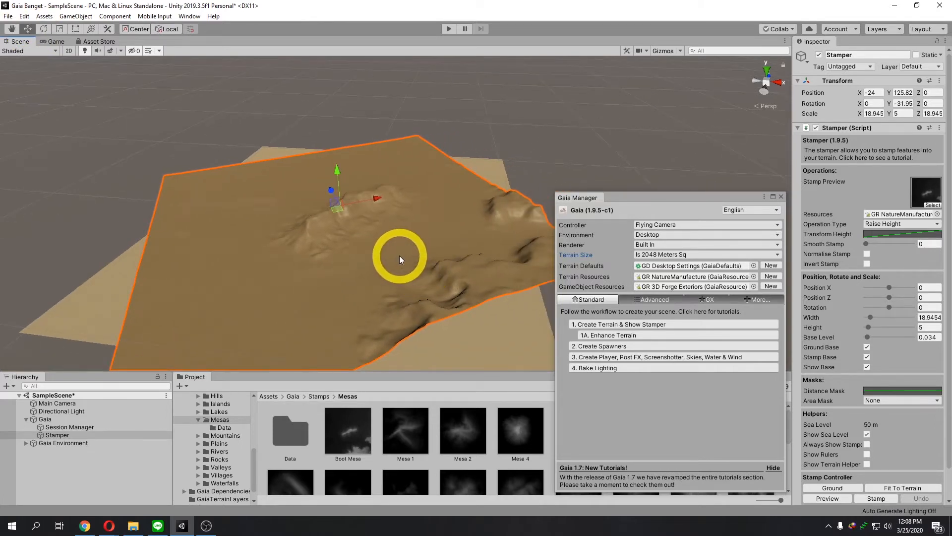
{"action": "key", "text": "ctrl+z"}
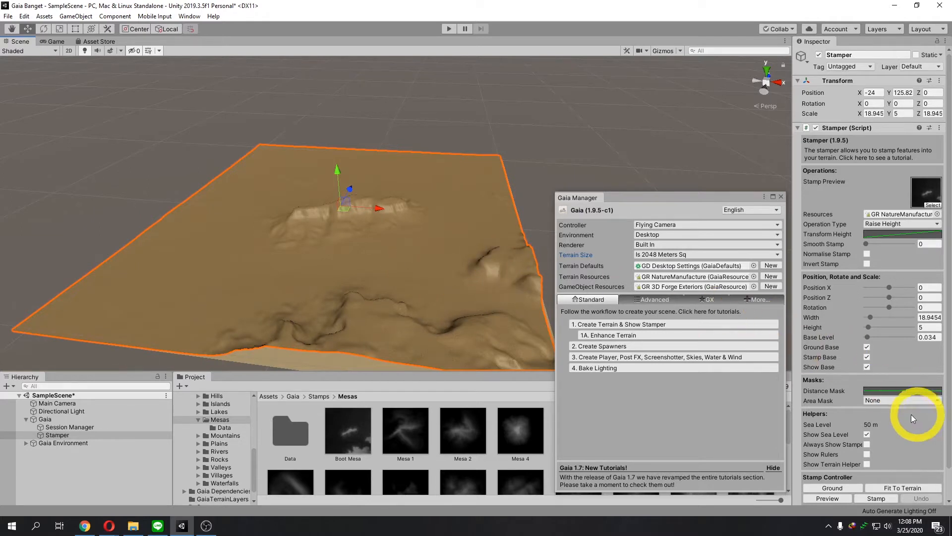
Stamp the Boot Mesa landform onto the terrain and move the Stamper aside to X -1539
{"action": "scroll", "coordinate": [922, 411], "scroll_direction": "down", "scroll_amount": 3}
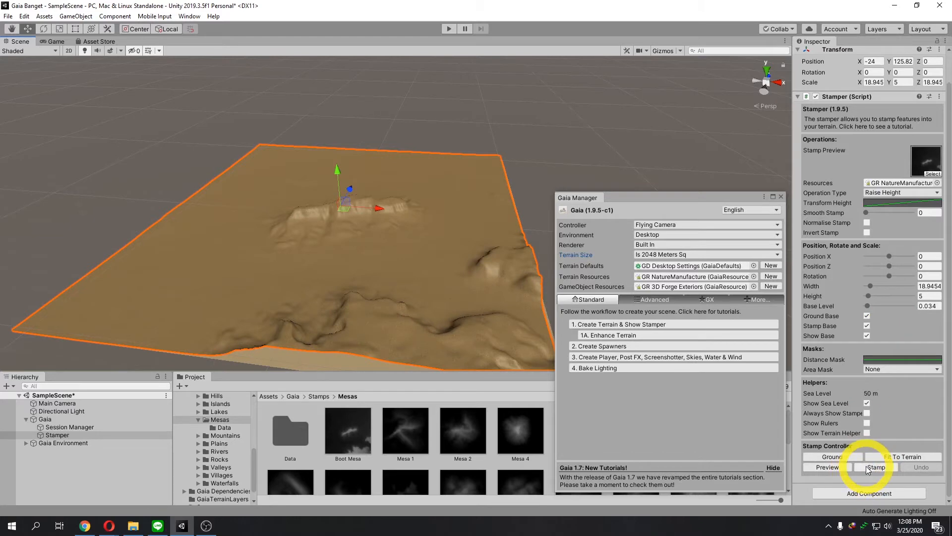
{"action": "left_click", "coordinate": [894, 457]}
{"action": "left_click", "coordinate": [873, 466]}
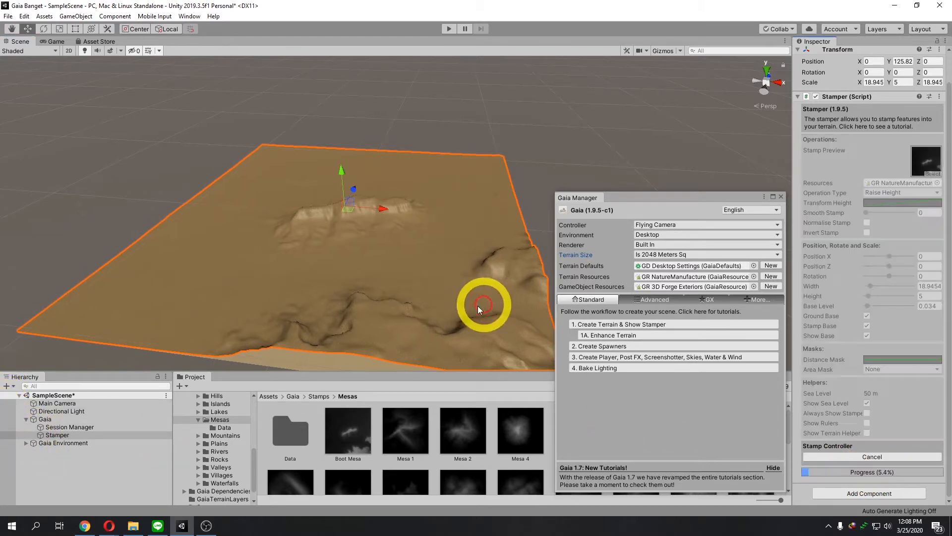
{"action": "left_click_drag", "start_coordinate": [382, 210], "coordinate": [128, 180]}
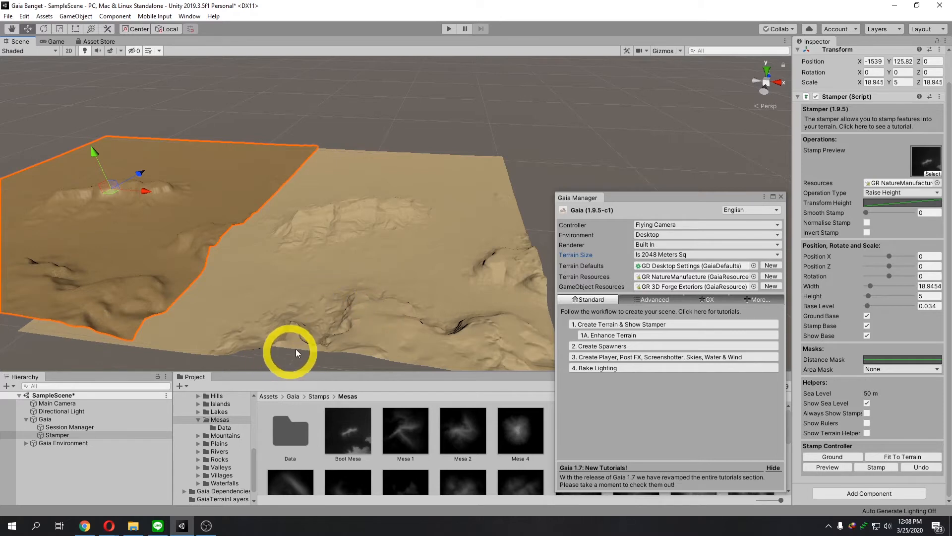
Undo the recent changes in the scene, including the Stamper's move aside
{"action": "left_click", "coordinate": [91, 419]}
{"action": "left_click", "coordinate": [109, 442], "text": "shift"}
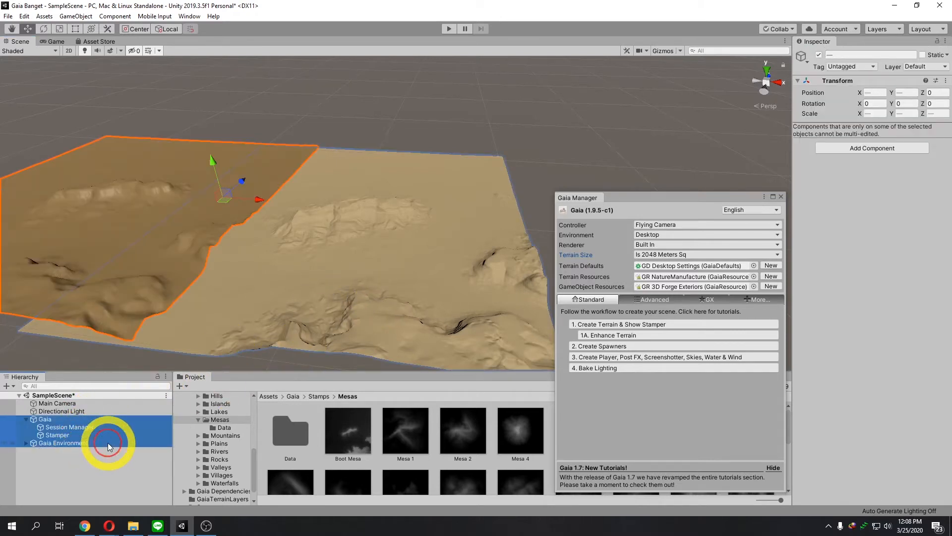
{"action": "left_click", "coordinate": [108, 456]}
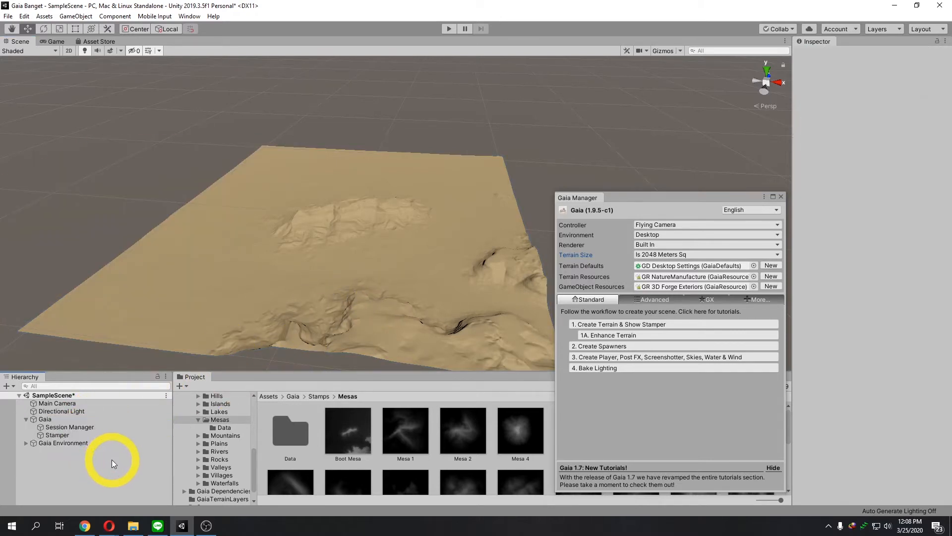
{"action": "key", "text": "ctrl+z"}
{"action": "key", "text": "ctrl+z"}
{"action": "key", "text": "ctrl+z"}
{"action": "key", "text": "ctrl+z"}
{"action": "key", "text": "ctrl+z"}
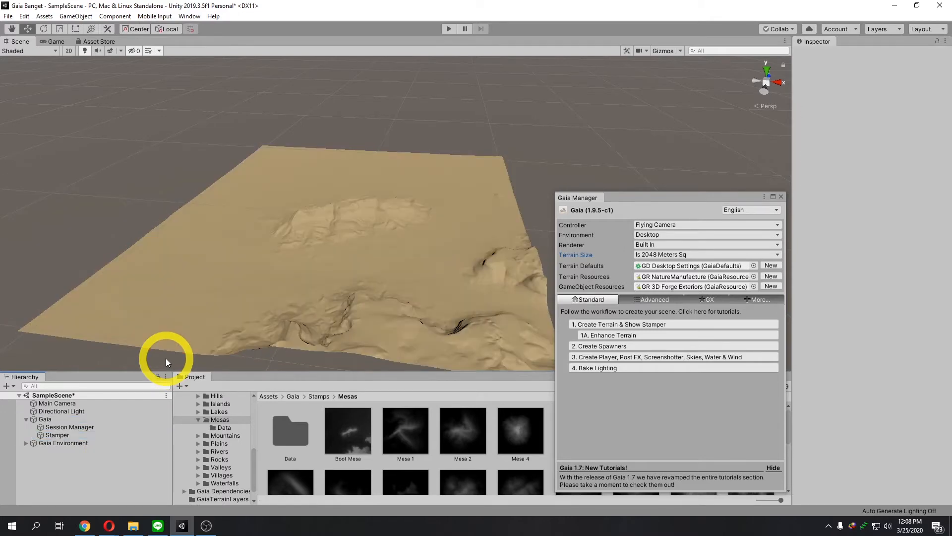
Delete the Gaia and Gaia Environment objects with their children and create a fresh terrain with Stamper from the Gaia Manager
{"action": "left_click", "coordinate": [82, 420]}
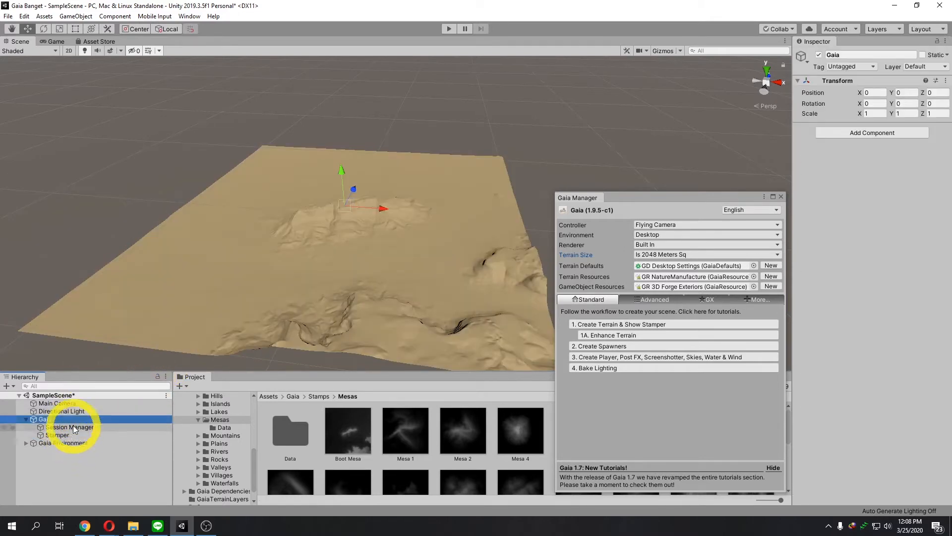
{"action": "left_click", "coordinate": [77, 444], "text": "shift"}
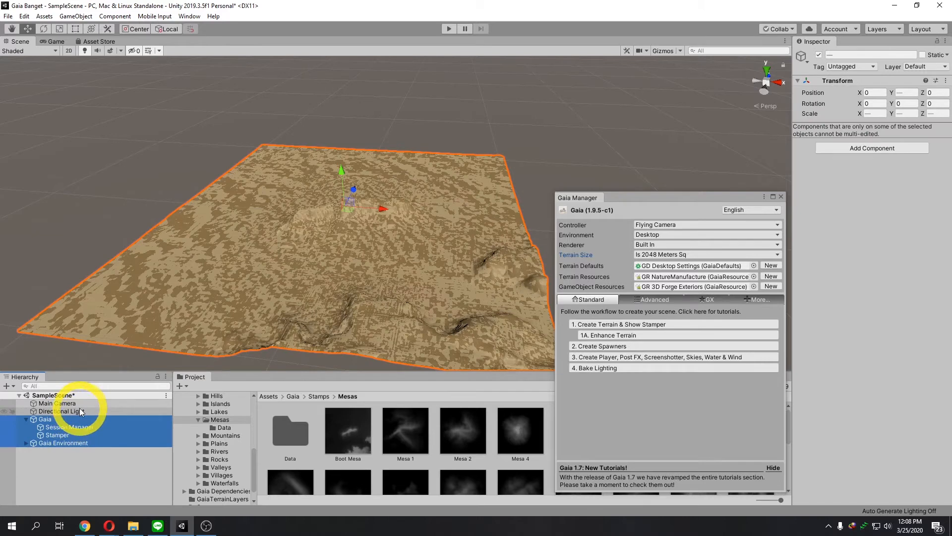
{"action": "key", "text": "Delete"}
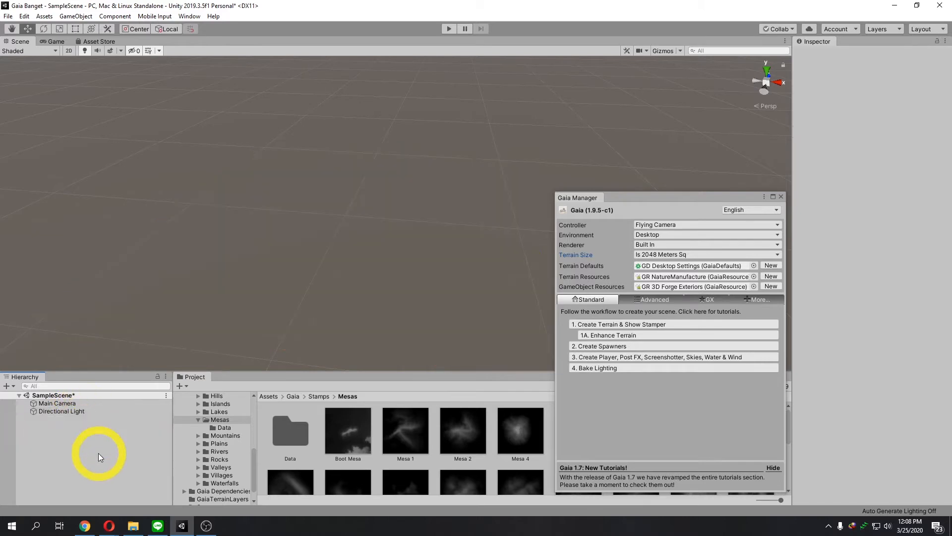
{"action": "left_click", "coordinate": [620, 325]}
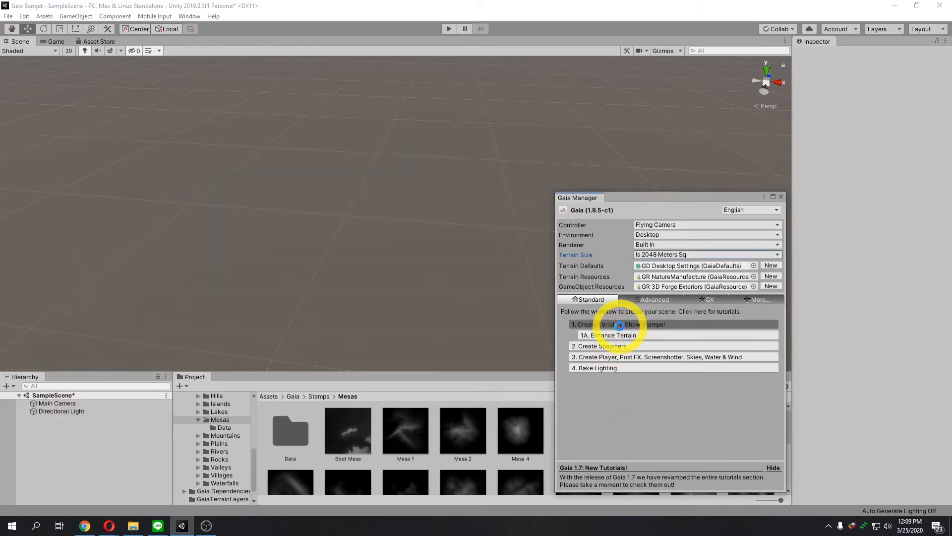
{"action": "left_click_drag", "start_coordinate": [447, 275], "coordinate": [342, 283], "text": "alt"}
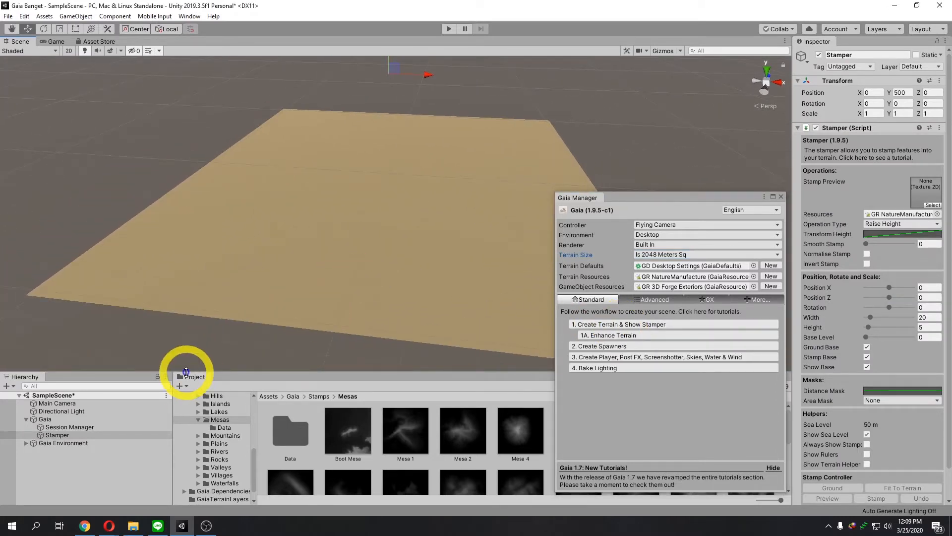
Enable the Random Terrain Generator on the Session Manager, with Water as the border style
{"action": "left_click", "coordinate": [81, 430]}
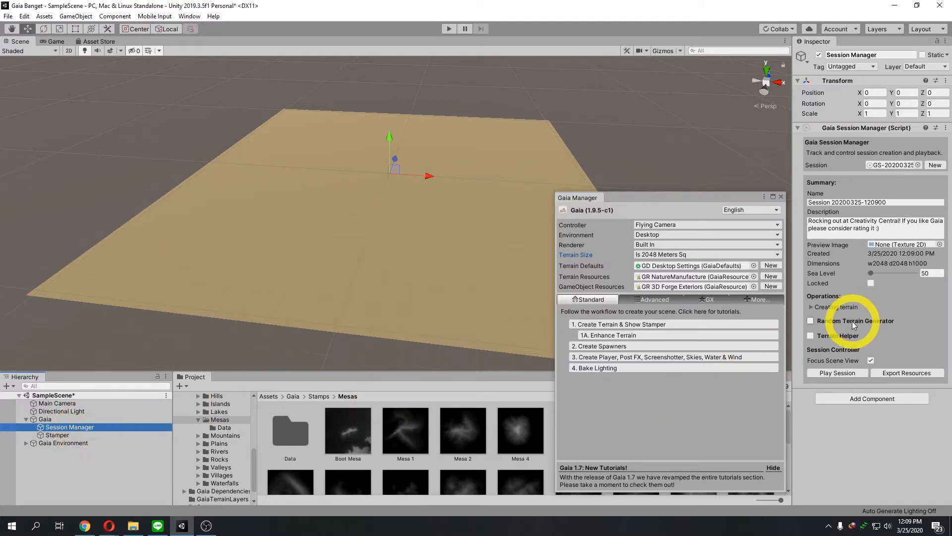
{"action": "left_click", "coordinate": [813, 321]}
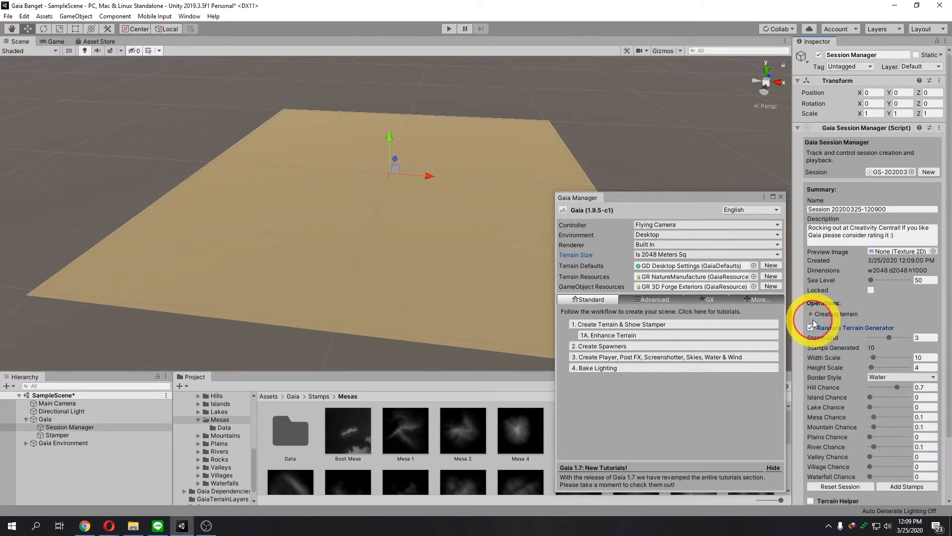
{"action": "scroll", "coordinate": [842, 326], "scroll_direction": "down", "scroll_amount": 3}
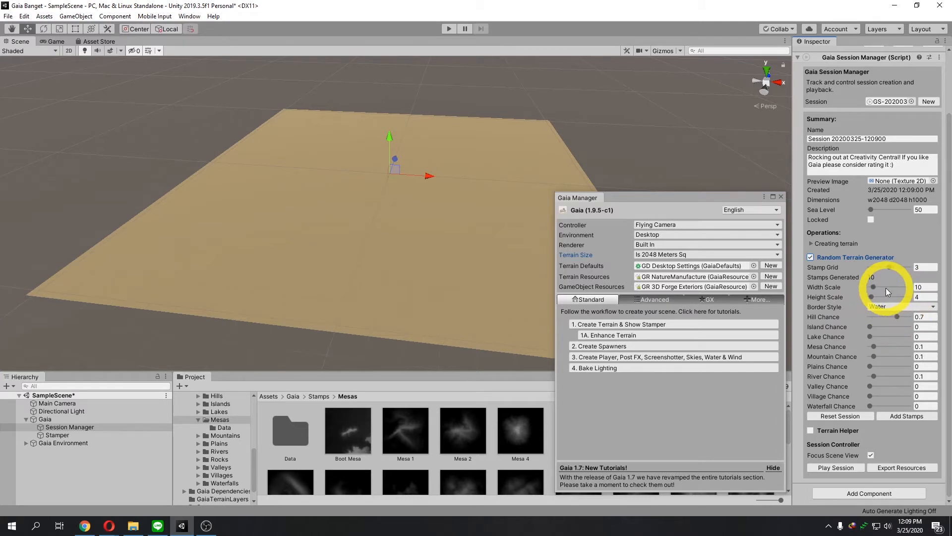
{"action": "left_click", "coordinate": [912, 308]}
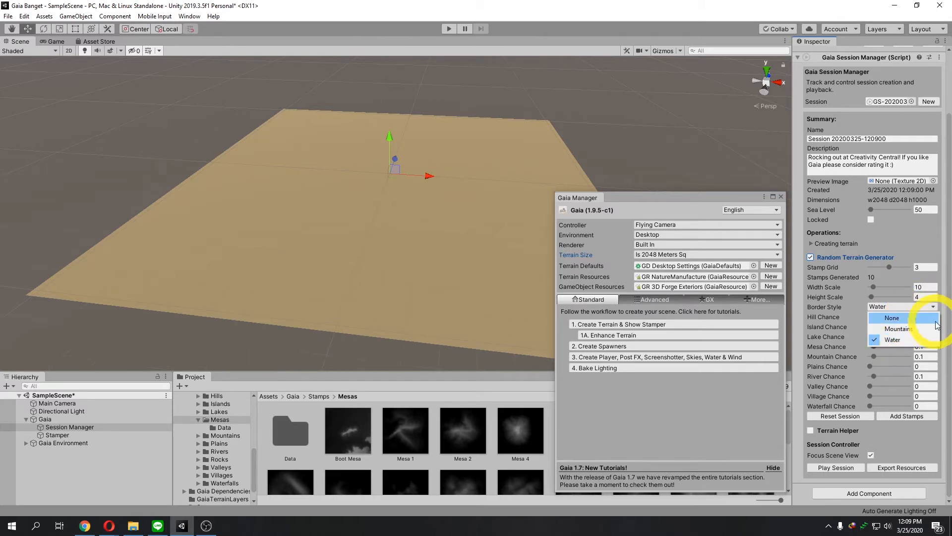
{"action": "left_click", "coordinate": [895, 340]}
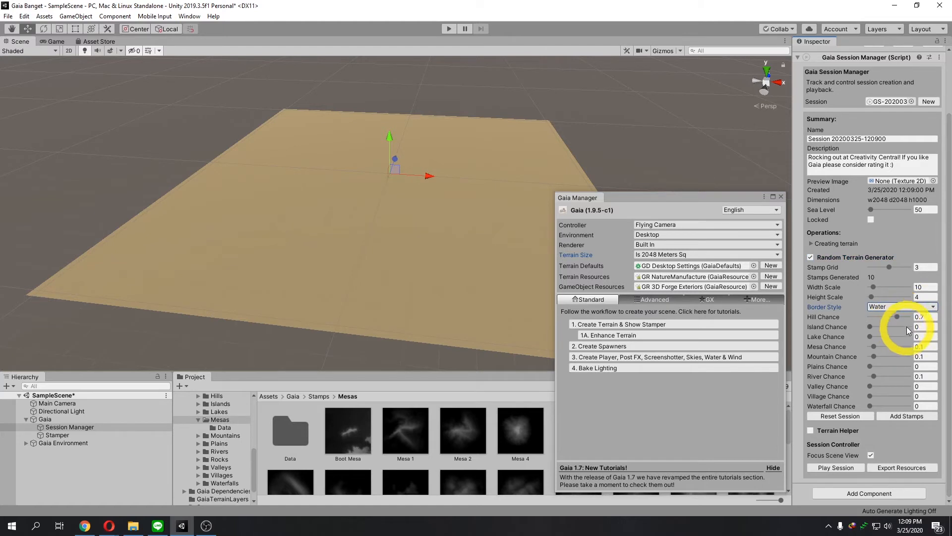
Set the generator's Hill Chance to 0.3 and raise the Island, Lake and Mesa chances slightly
{"action": "left_click", "coordinate": [924, 317]}
{"action": "type", "text": ".77"}
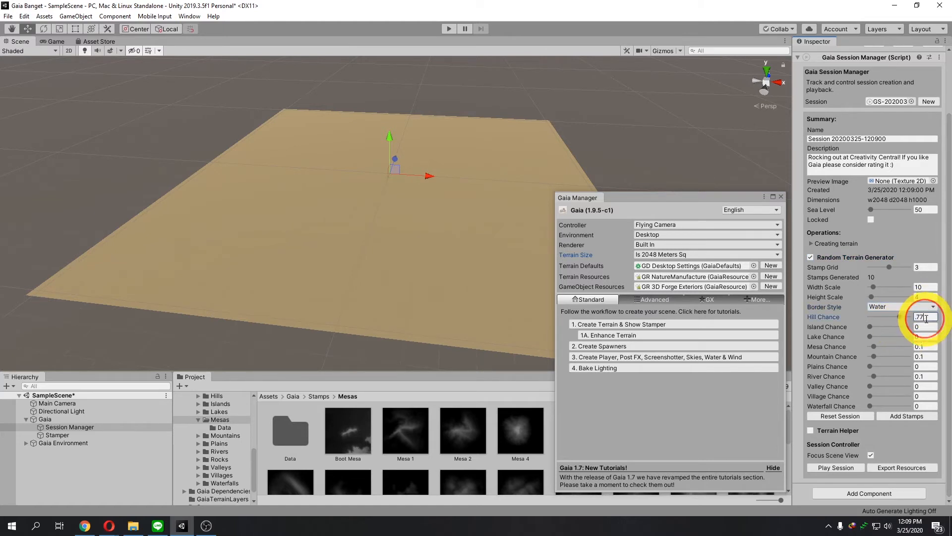
{"action": "left_click_drag", "start_coordinate": [926, 319], "coordinate": [912, 319]}
{"action": "type", "text": "0"}
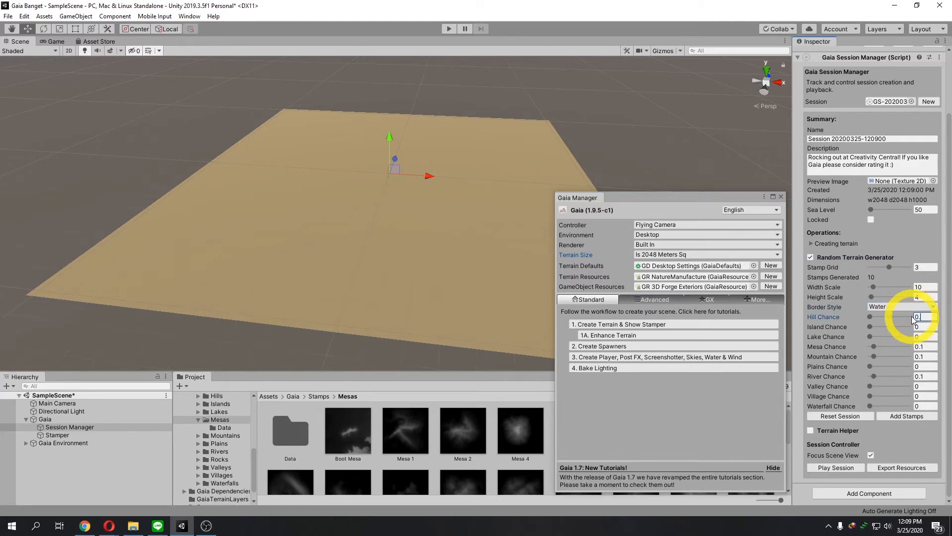
{"action": "type", "text": ".3"}
{"action": "left_click_drag", "start_coordinate": [872, 326], "coordinate": [878, 326]}
{"action": "left_click", "coordinate": [874, 336]}
{"action": "left_click_drag", "start_coordinate": [874, 347], "coordinate": [877, 346]}
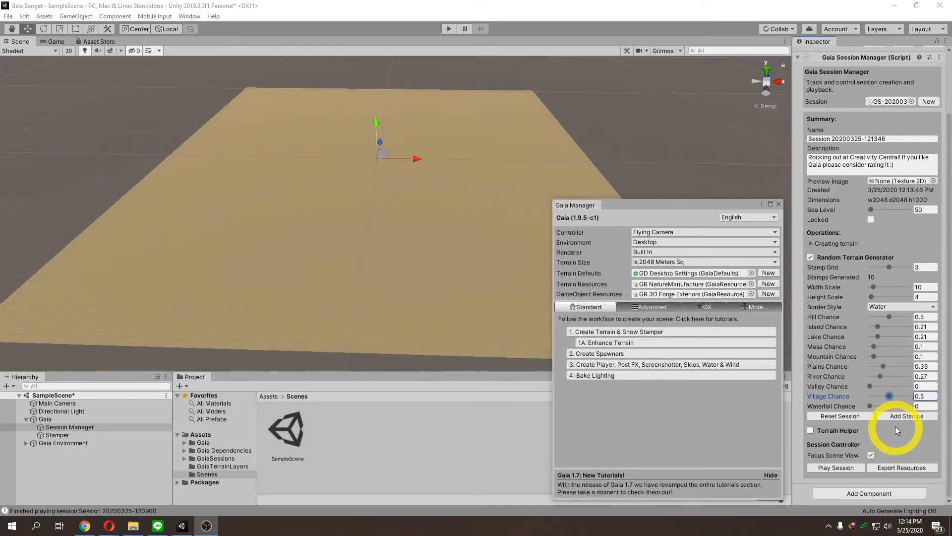
Add the randomly generated stamps to the session's operations and set the Height Scale to 23
{"action": "left_click", "coordinate": [897, 418]}
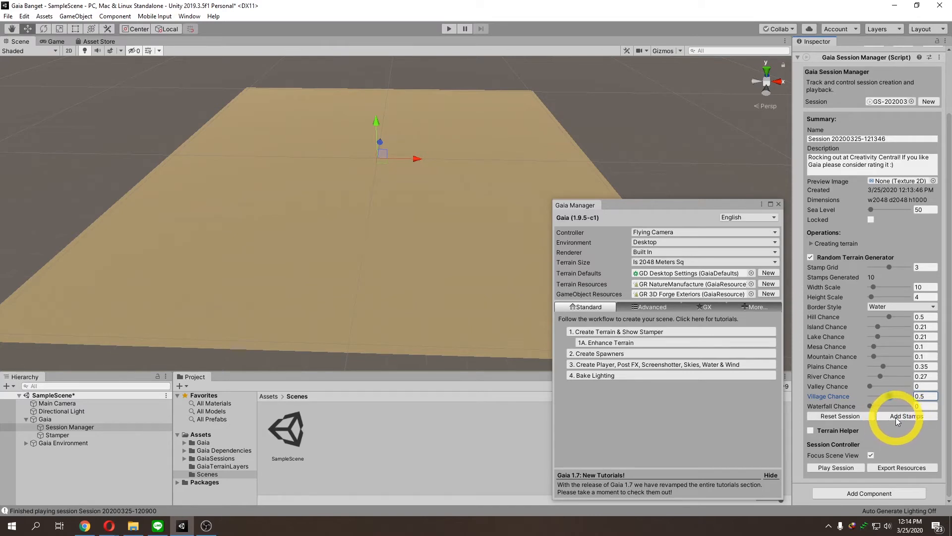
{"action": "left_click", "coordinate": [879, 376]}
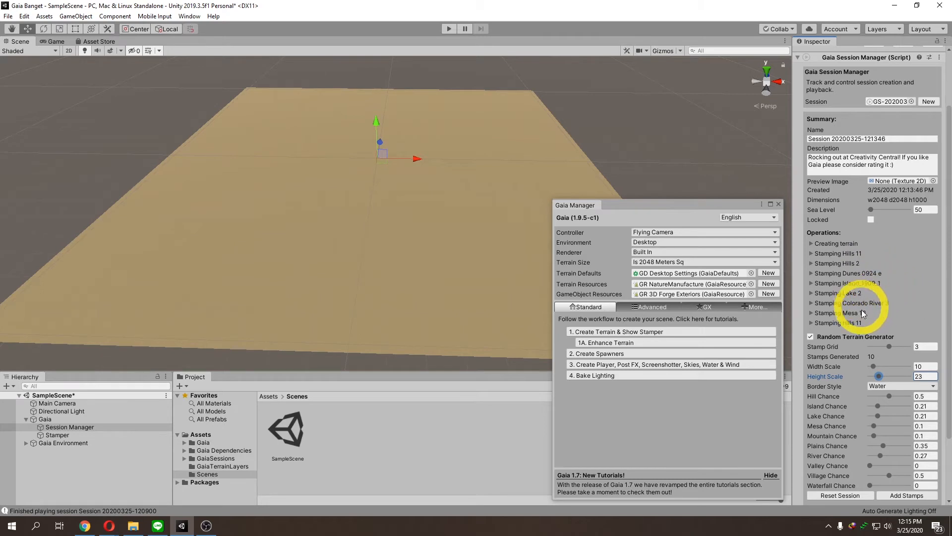
{"action": "scroll", "coordinate": [867, 321], "scroll_direction": "down", "scroll_amount": 3}
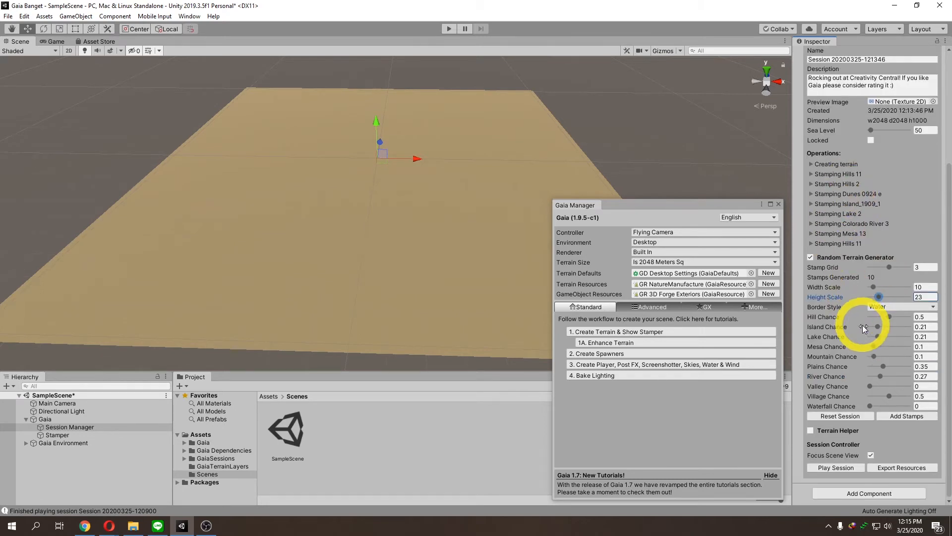
Play the session to apply its stamping operations to the terrain
{"action": "left_click", "coordinate": [811, 244]}
{"action": "left_click", "coordinate": [812, 245]}
{"action": "left_click", "coordinate": [837, 467]}
{"action": "left_click", "coordinate": [499, 282]}
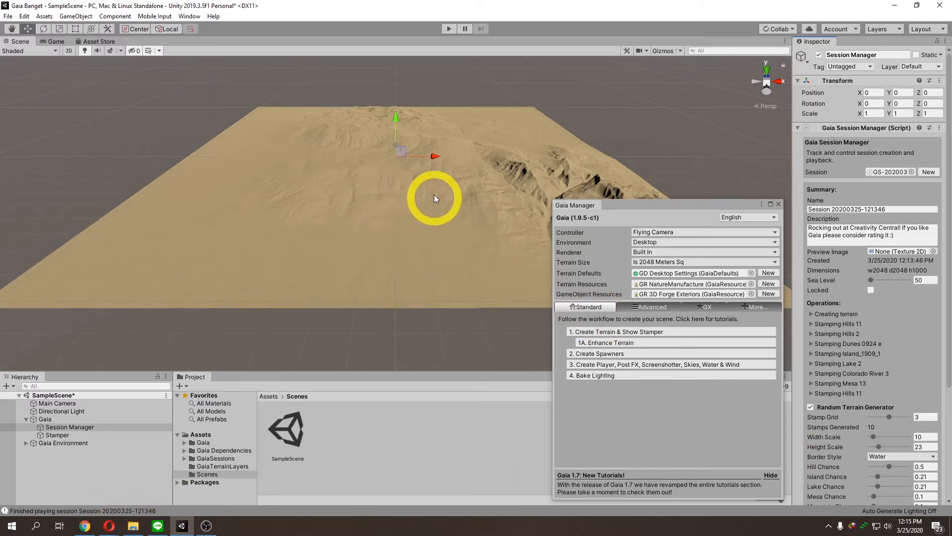
Create Gaia's spawners for the stamped terrain
{"action": "scroll", "coordinate": [454, 195], "scroll_direction": "up", "scroll_amount": 5}
{"action": "middle_click_drag", "start_coordinate": [453, 195], "coordinate": [448, 212]}
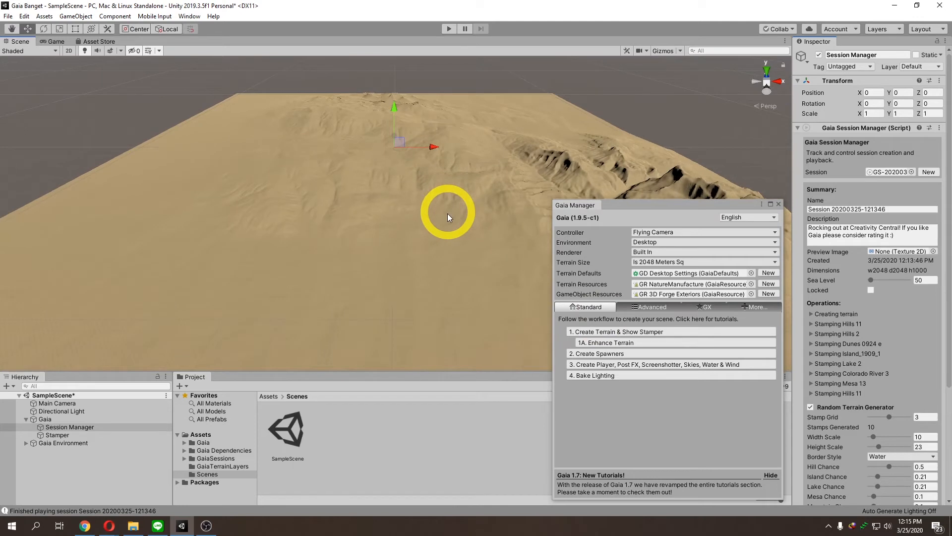
{"action": "left_click", "coordinate": [594, 358]}
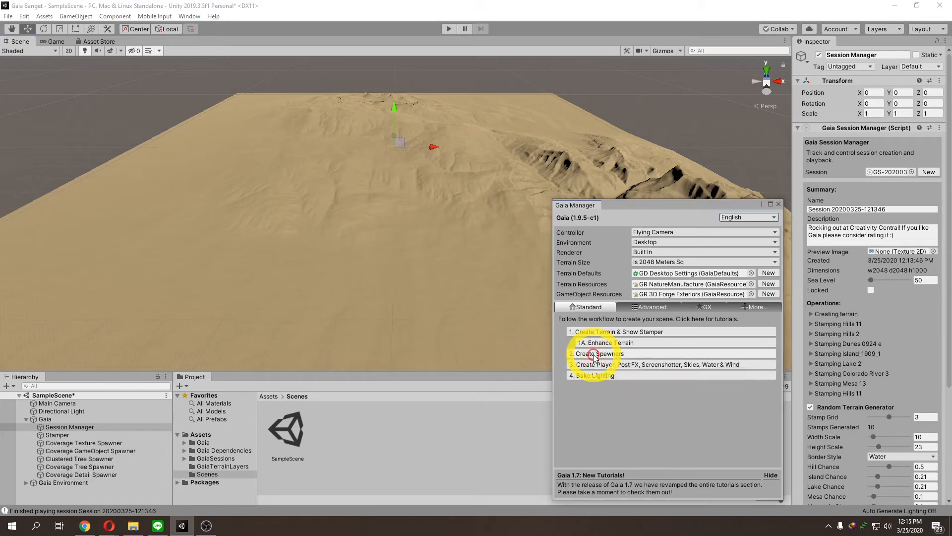
Check the T_Ground_Sand_02_A_Sm rule of the Coverage Texture Spawner and spawn its ground textures over the terrain
{"action": "left_click", "coordinate": [65, 435]}
{"action": "left_click", "coordinate": [70, 427]}
{"action": "left_click", "coordinate": [70, 434]}
{"action": "left_click", "coordinate": [72, 443]}
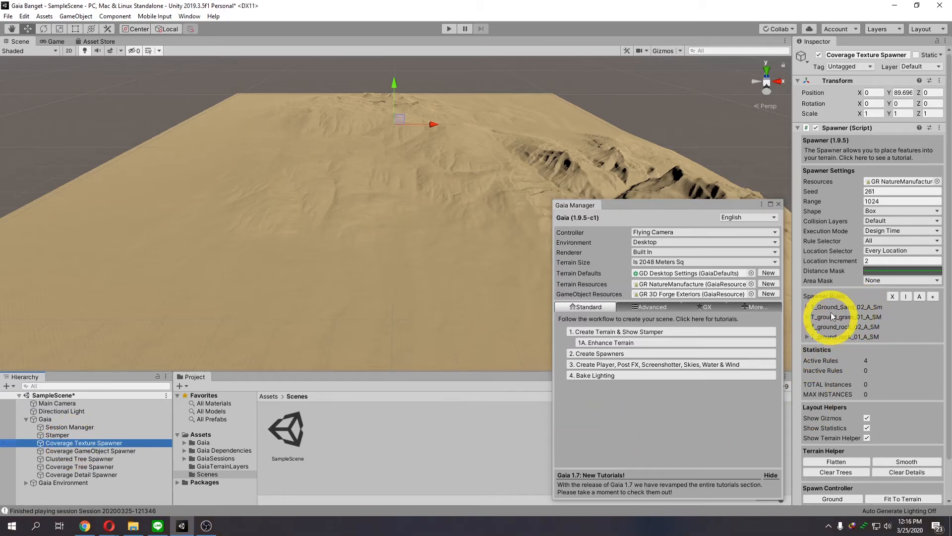
{"action": "left_click", "coordinate": [808, 306]}
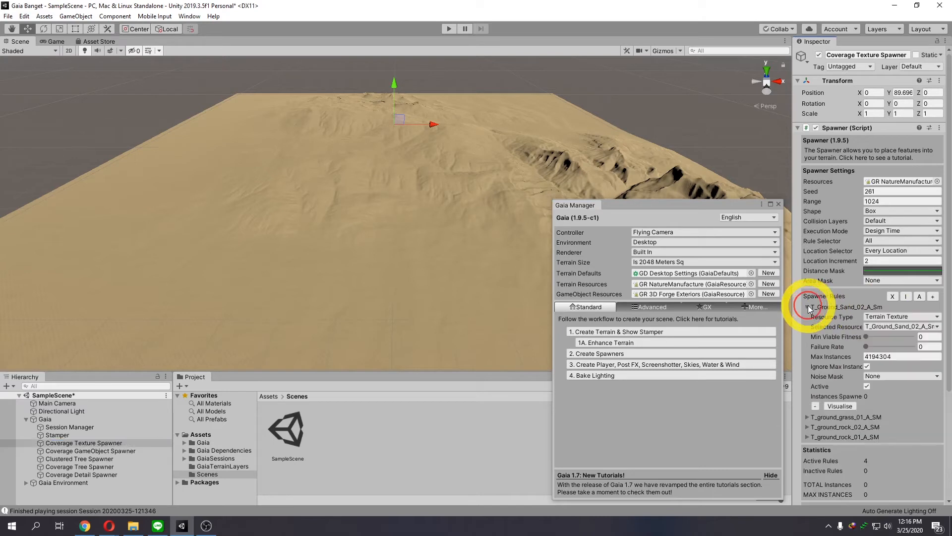
{"action": "left_click", "coordinate": [807, 307]}
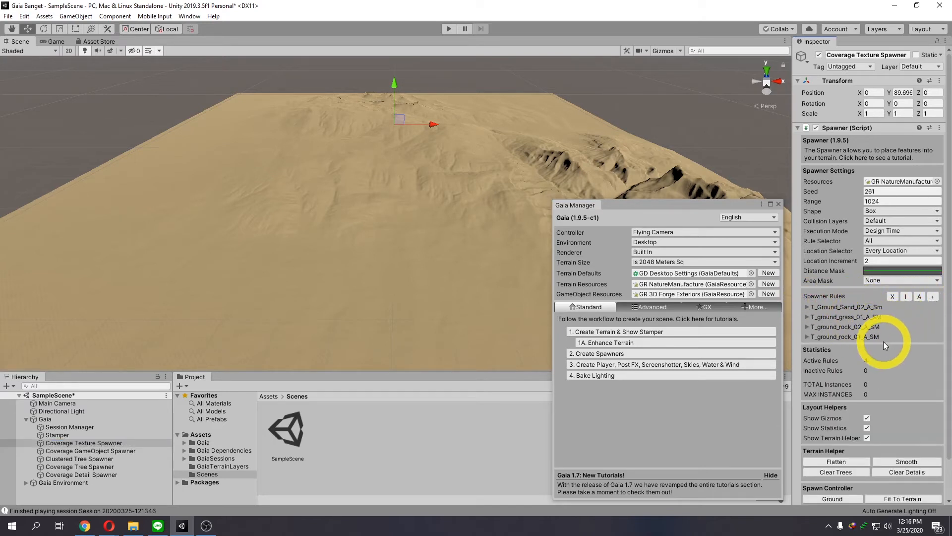
{"action": "scroll", "coordinate": [887, 342], "scroll_direction": "down", "scroll_amount": 2}
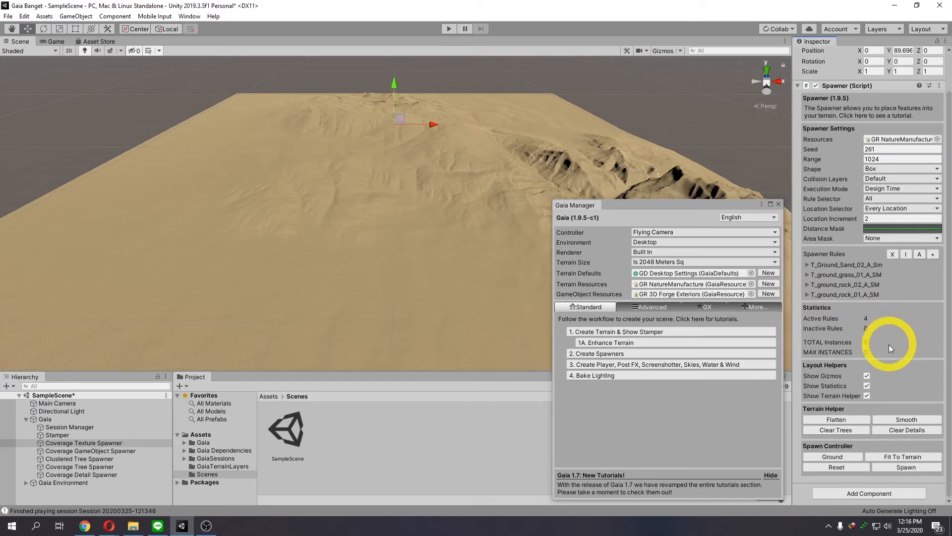
{"action": "left_click", "coordinate": [900, 467]}
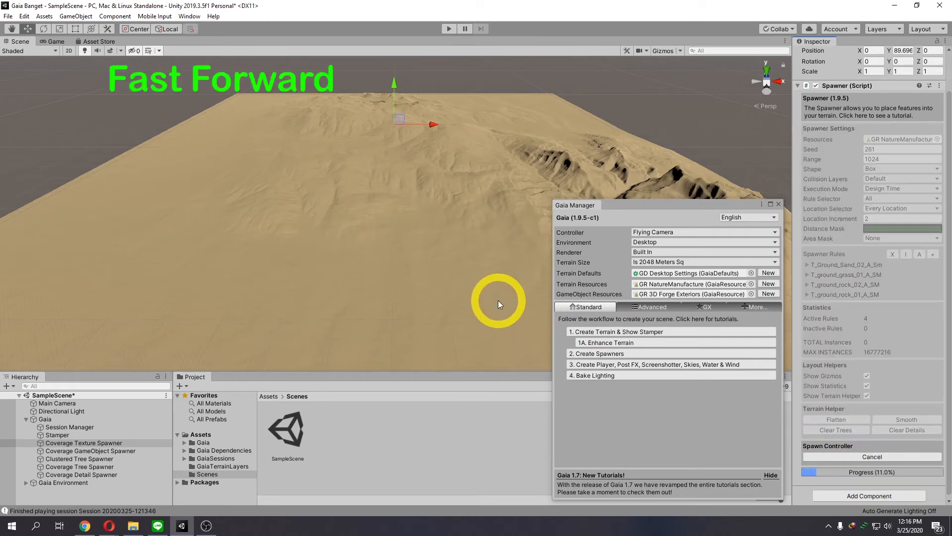
Spawn the Coverage GameObject Spawner's rock piles, farms, villages and copse over the terrain
{"action": "scroll", "coordinate": [498, 301], "scroll_direction": "up", "scroll_amount": 3}
{"action": "right_click_drag", "start_coordinate": [498, 301], "coordinate": [432, 242]}
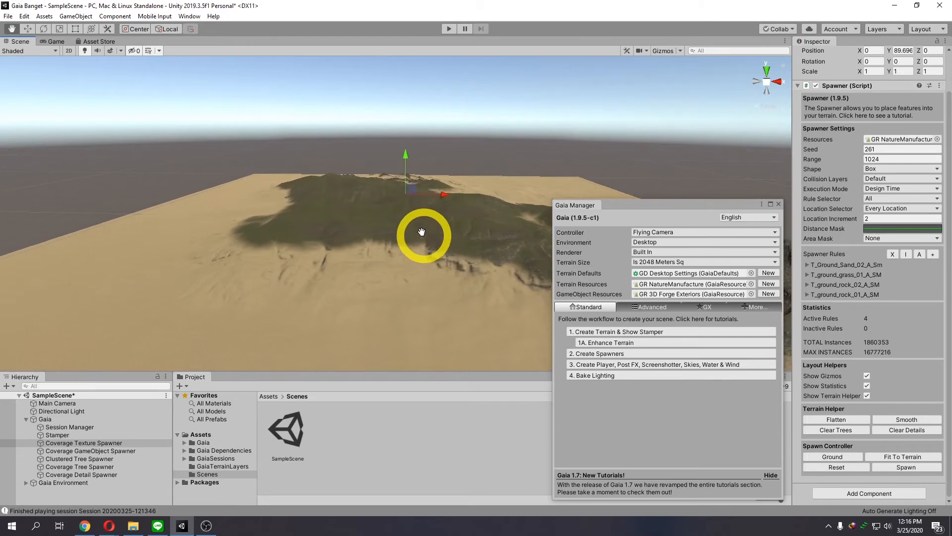
{"action": "right_click_drag", "start_coordinate": [470, 299], "coordinate": [453, 282]}
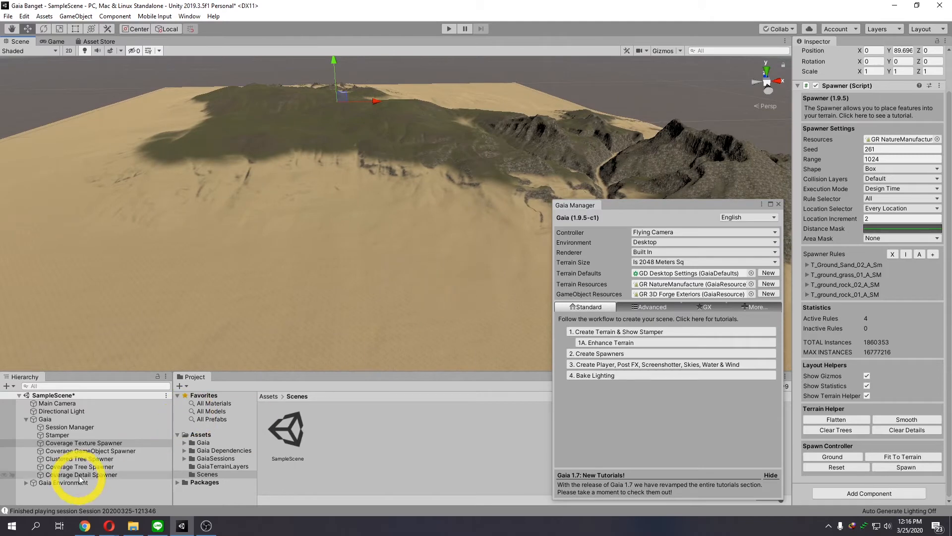
{"action": "left_click", "coordinate": [98, 452]}
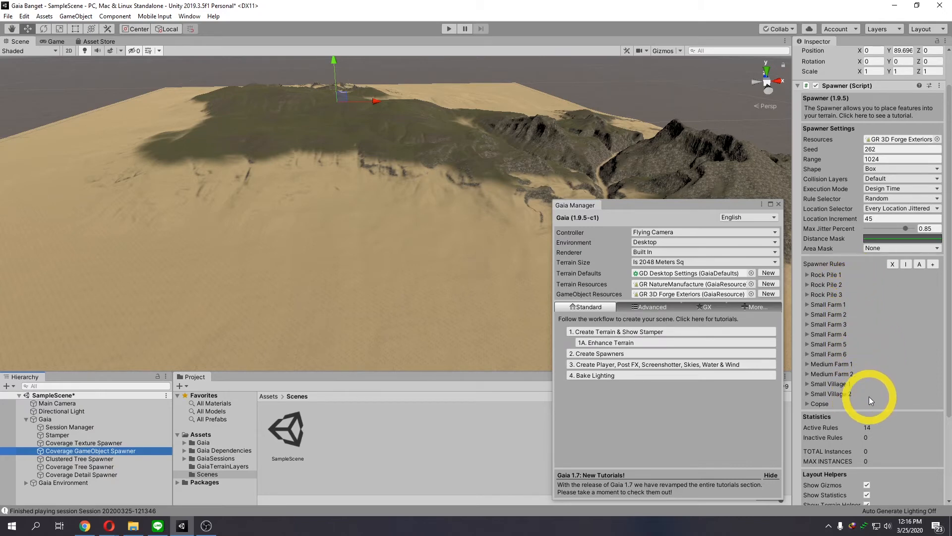
{"action": "scroll", "coordinate": [869, 399], "scroll_direction": "down", "scroll_amount": 5}
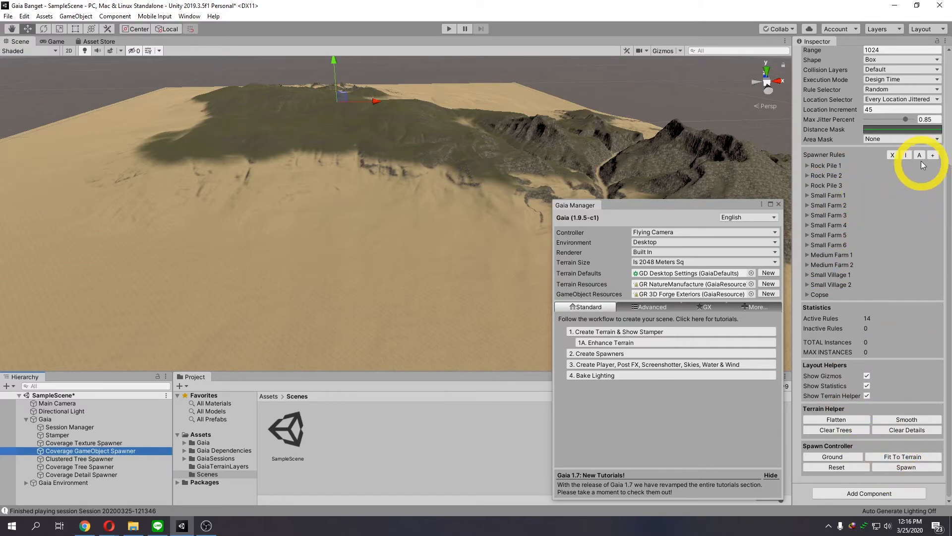
{"action": "left_click", "coordinate": [904, 467]}
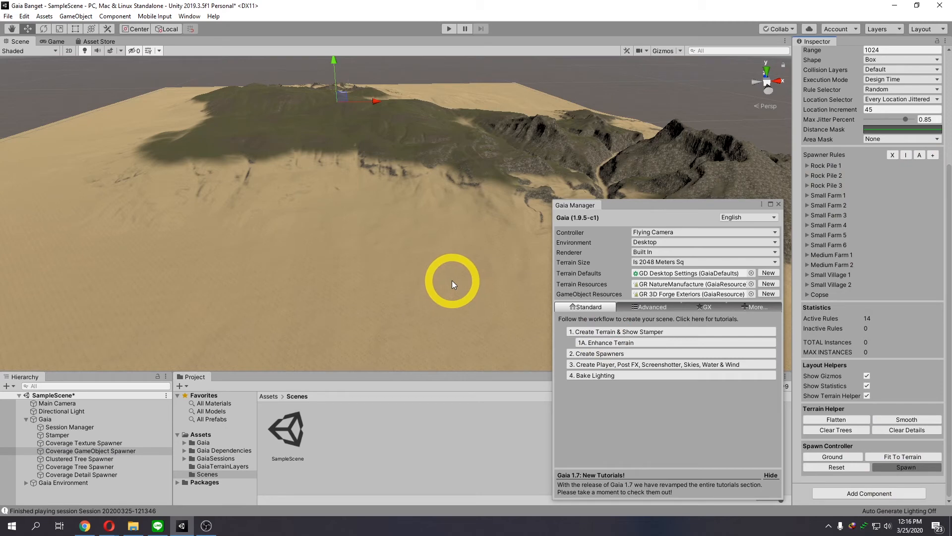
{"action": "right_click_drag", "start_coordinate": [453, 281], "coordinate": [301, 228]}
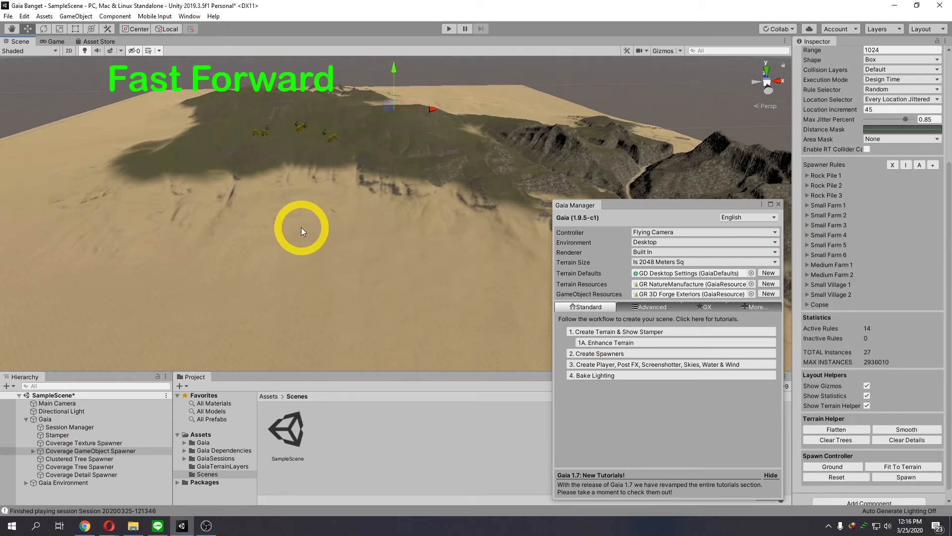
Focus on the Gaia Environment and examine the spawned buildings, trees and rock piles up close from several angles
{"action": "double_click", "coordinate": [63, 482]}
{"action": "scroll", "coordinate": [394, 255], "scroll_direction": "up", "scroll_amount": 5}
{"action": "middle_click_drag", "start_coordinate": [414, 302], "coordinate": [375, 242]}
{"action": "scroll", "coordinate": [386, 198], "scroll_direction": "up", "scroll_amount": 2}
{"action": "scroll", "coordinate": [375, 242], "scroll_direction": "up", "scroll_amount": 5}
{"action": "middle_click_drag", "start_coordinate": [322, 228], "coordinate": [334, 226]}
{"action": "right_click_drag", "start_coordinate": [313, 225], "coordinate": [329, 226]}
{"action": "scroll", "coordinate": [283, 282], "scroll_direction": "down", "scroll_amount": 8}
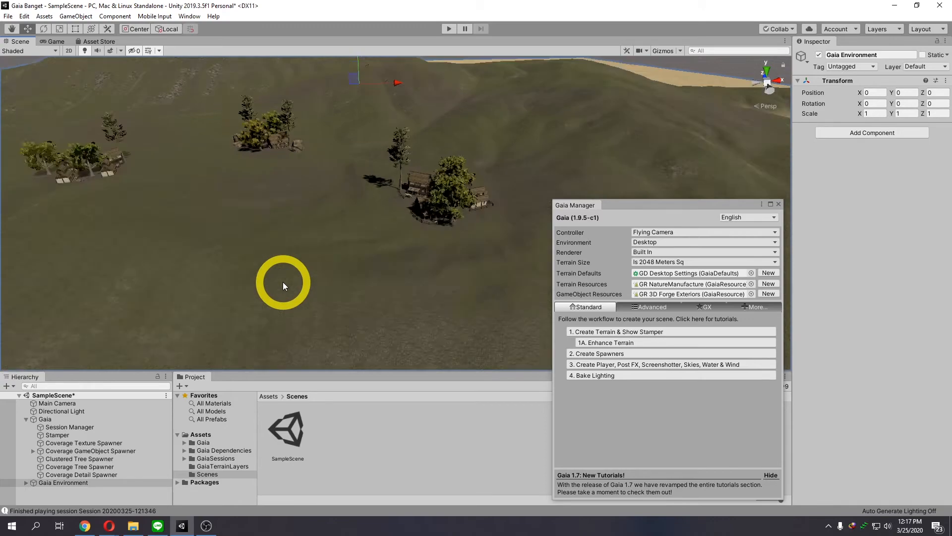
{"action": "right_click_drag", "start_coordinate": [289, 281], "coordinate": [391, 275]}
{"action": "middle_click_drag", "start_coordinate": [412, 272], "coordinate": [450, 325]}
{"action": "middle_click_drag", "start_coordinate": [177, 219], "coordinate": [347, 214]}
{"action": "scroll", "coordinate": [348, 227], "scroll_direction": "up", "scroll_amount": 6}
{"action": "middle_click_drag", "start_coordinate": [259, 207], "coordinate": [454, 227]}
{"action": "scroll", "coordinate": [270, 233], "scroll_direction": "up", "scroll_amount": 2}
{"action": "middle_click_drag", "start_coordinate": [271, 237], "coordinate": [342, 256]}
Spawn the Broadleaf_Desktop and Conifer_Desktop trees over the terrain with the Clustered Tree Spawner
{"action": "left_click", "coordinate": [117, 456]}
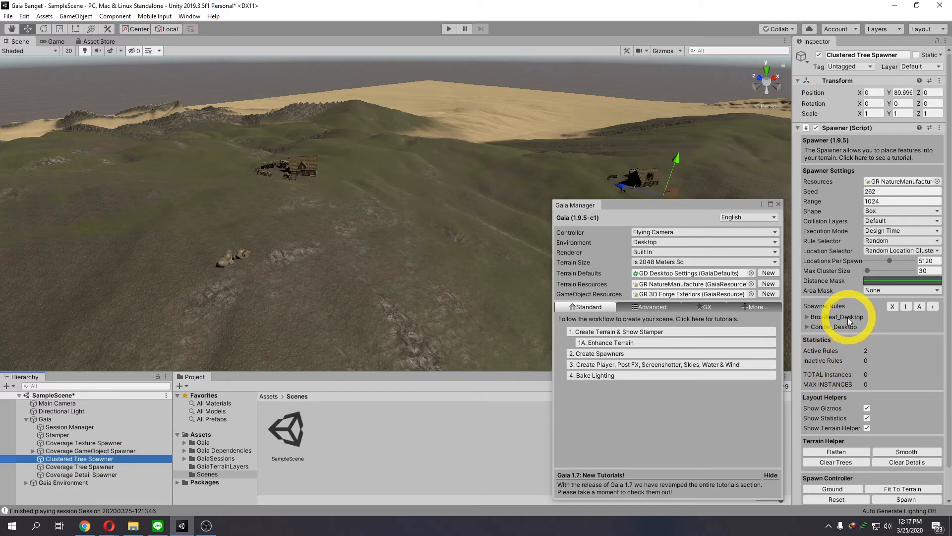
{"action": "scroll", "coordinate": [864, 387], "scroll_direction": "down", "scroll_amount": 2}
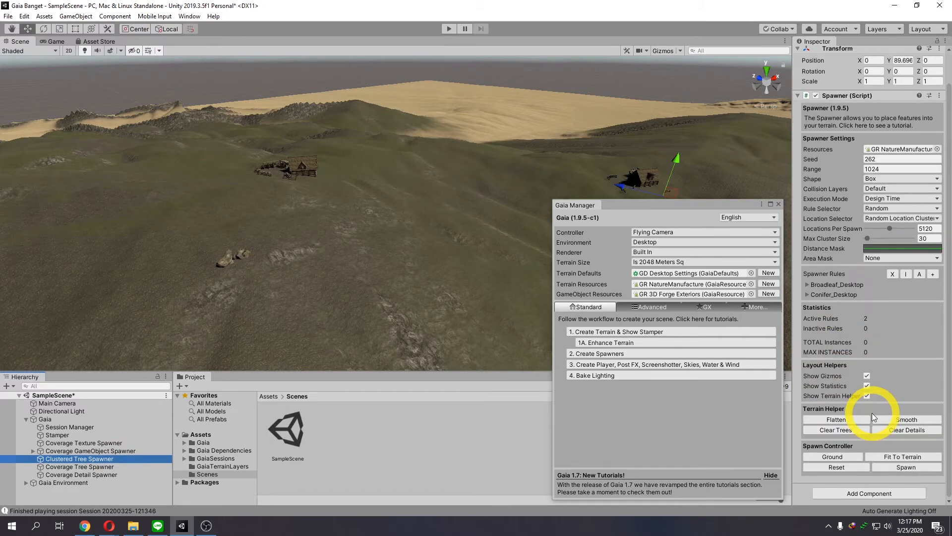
{"action": "left_click", "coordinate": [900, 467]}
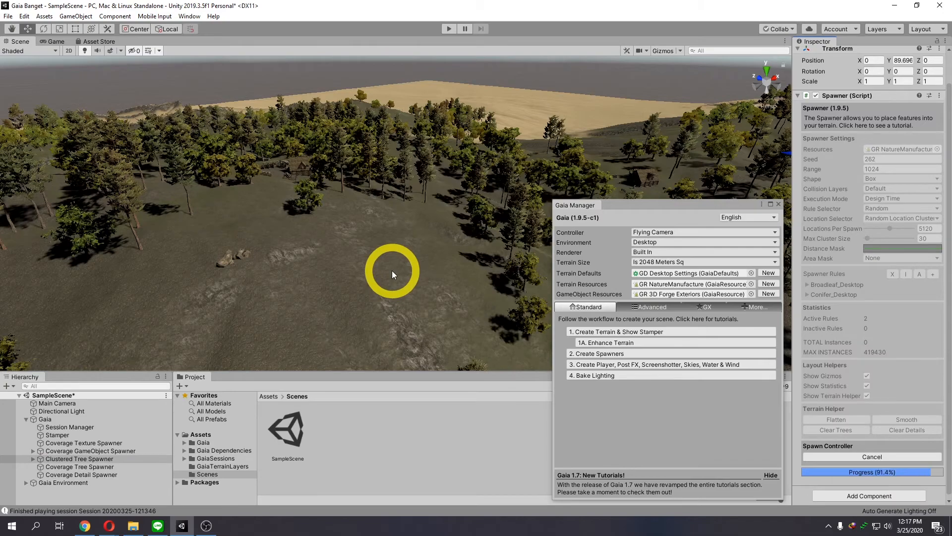
Examine how the clustered trees are distributed over the hills and compare the Clustered Tree Spawner with the Coverage Tree Spawner
{"action": "scroll", "coordinate": [396, 272], "scroll_direction": "down", "scroll_amount": 6}
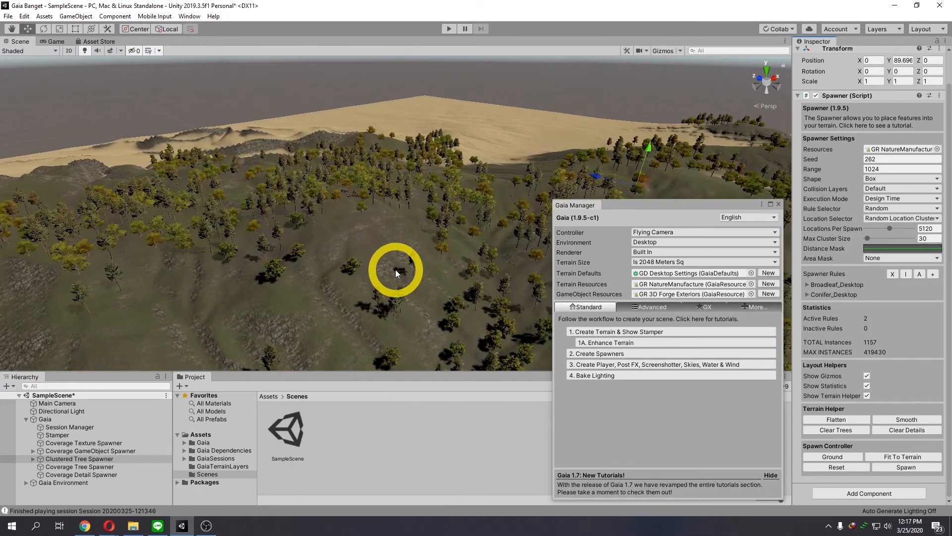
{"action": "middle_click_drag", "start_coordinate": [432, 275], "coordinate": [374, 272]}
{"action": "scroll", "coordinate": [408, 272], "scroll_direction": "up", "scroll_amount": 5}
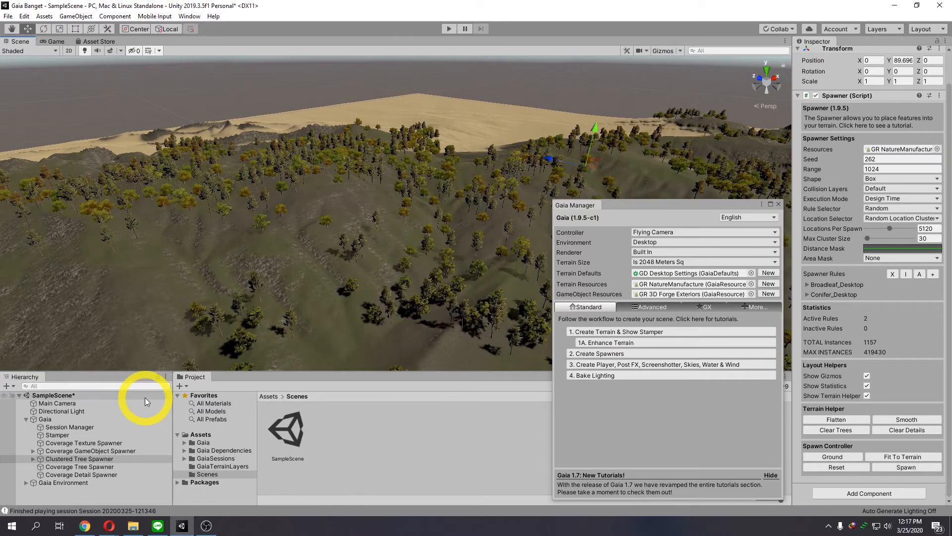
{"action": "left_click", "coordinate": [109, 466]}
{"action": "left_click", "coordinate": [108, 458]}
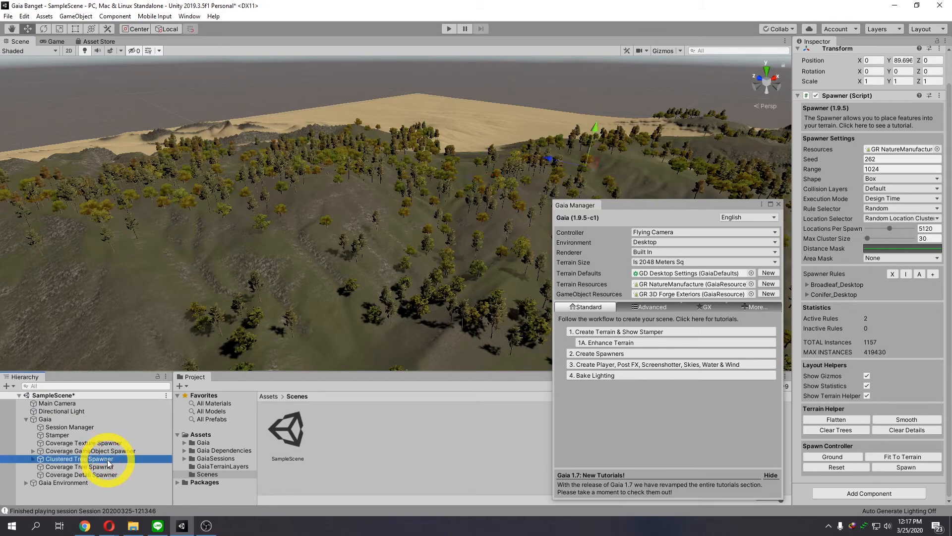
{"action": "scroll", "coordinate": [392, 302], "scroll_direction": "up", "scroll_amount": 5}
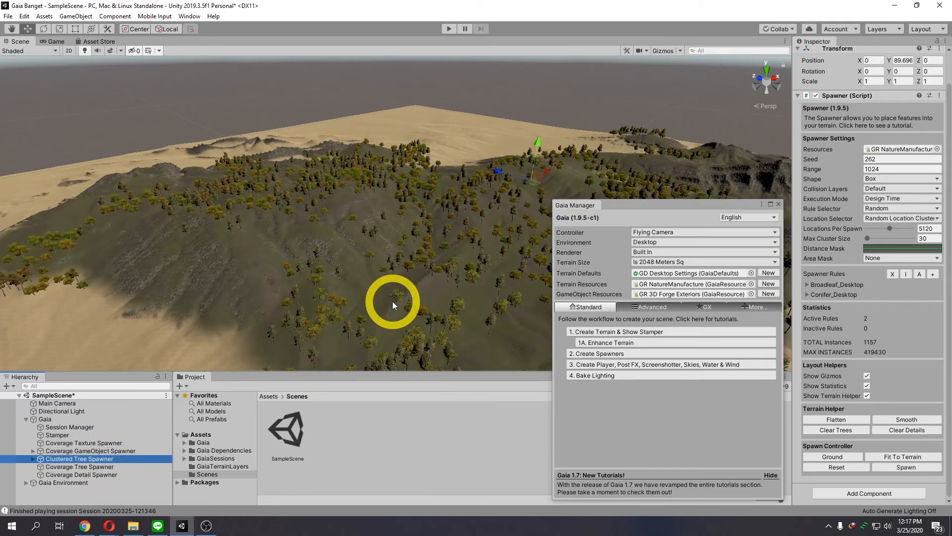
{"action": "scroll", "coordinate": [392, 301], "scroll_direction": "up", "scroll_amount": 4}
{"action": "middle_click_drag", "start_coordinate": [263, 283], "coordinate": [323, 270]}
{"action": "scroll", "coordinate": [313, 271], "scroll_direction": "down", "scroll_amount": 3}
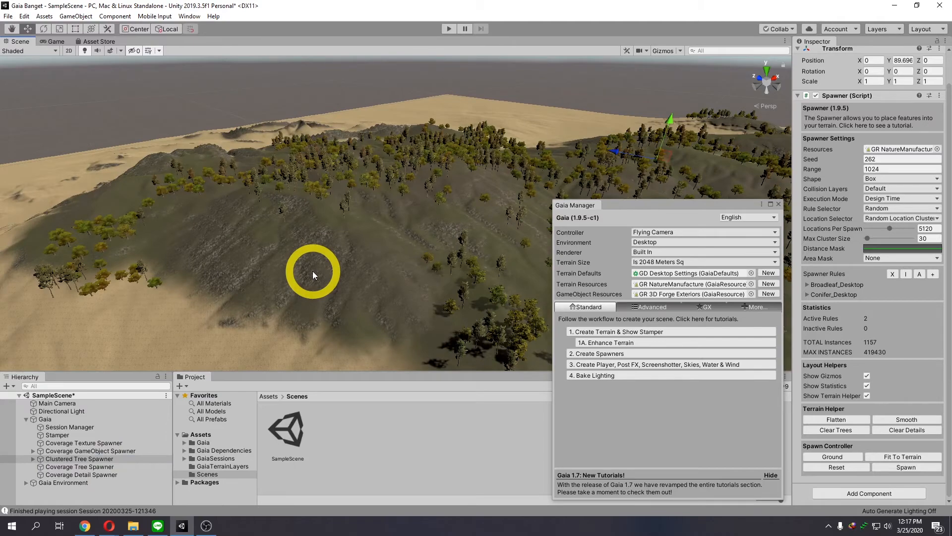
{"action": "scroll", "coordinate": [312, 271], "scroll_direction": "up", "scroll_amount": 5}
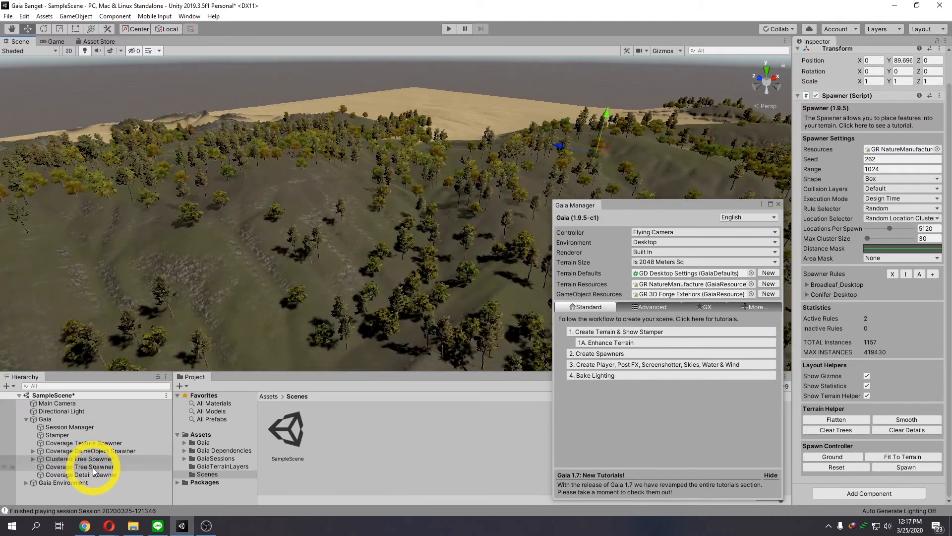
{"action": "left_click", "coordinate": [94, 468]}
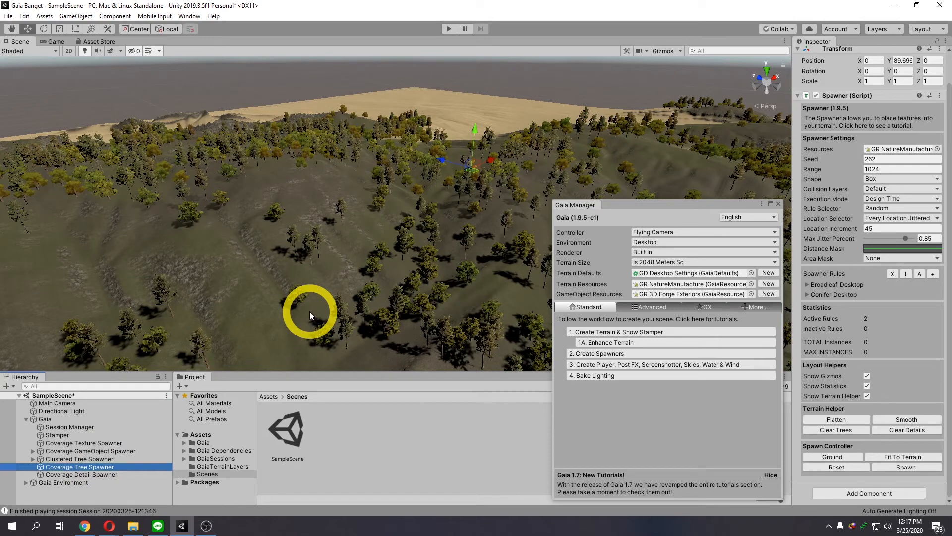
{"action": "left_click", "coordinate": [101, 458]}
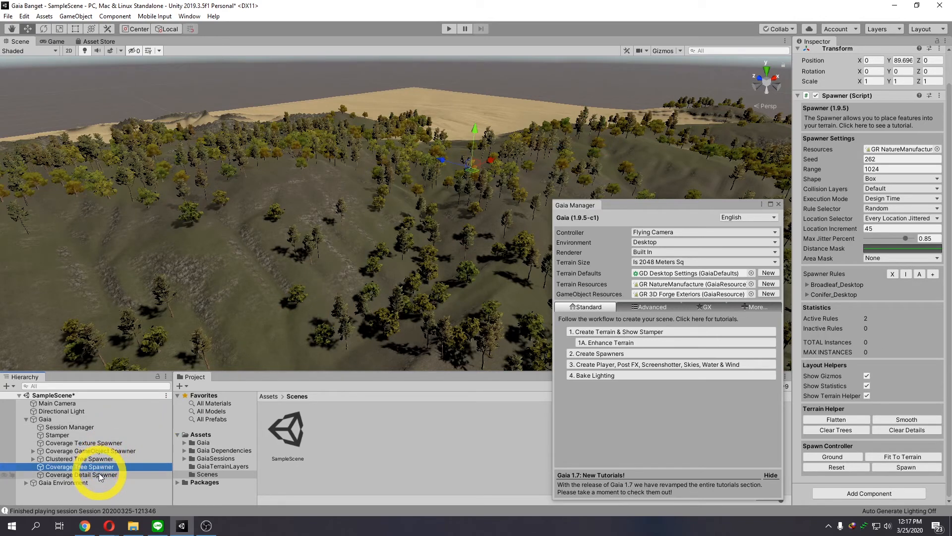
Spawn the Coverage Detail Spawner's grass, fern and flower rules over the terrain and check the ground vegetation up close
{"action": "left_click", "coordinate": [99, 475]}
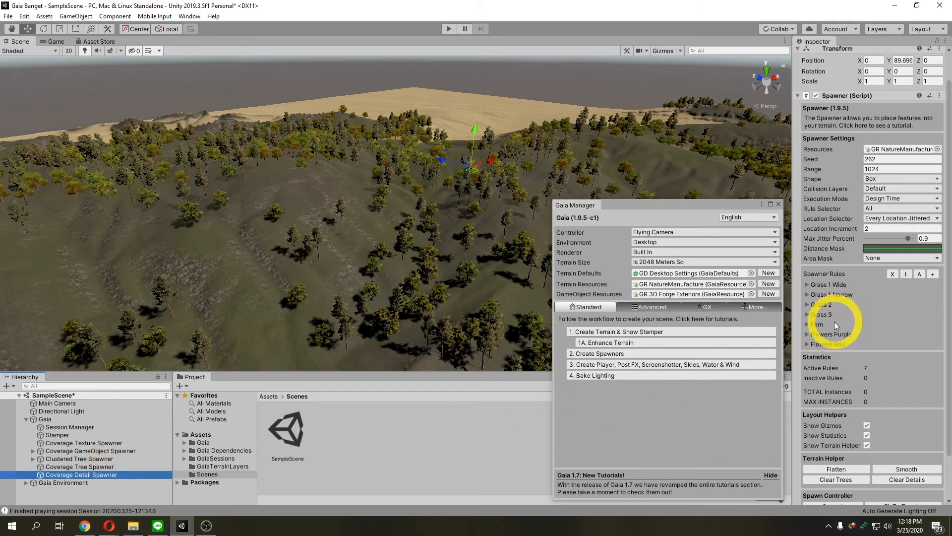
{"action": "scroll", "coordinate": [843, 362], "scroll_direction": "down", "scroll_amount": 3}
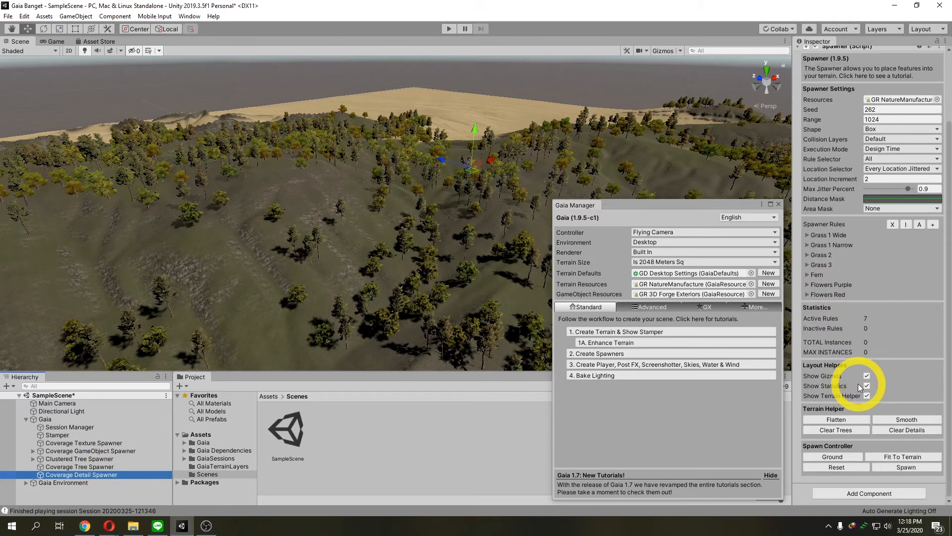
{"action": "left_click", "coordinate": [908, 458]}
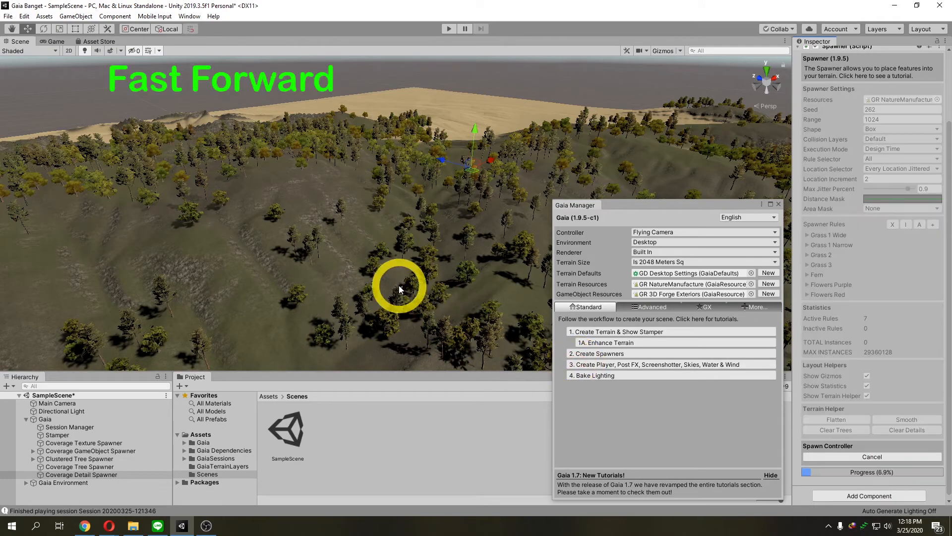
{"action": "scroll", "coordinate": [413, 213], "scroll_direction": "up", "scroll_amount": 8}
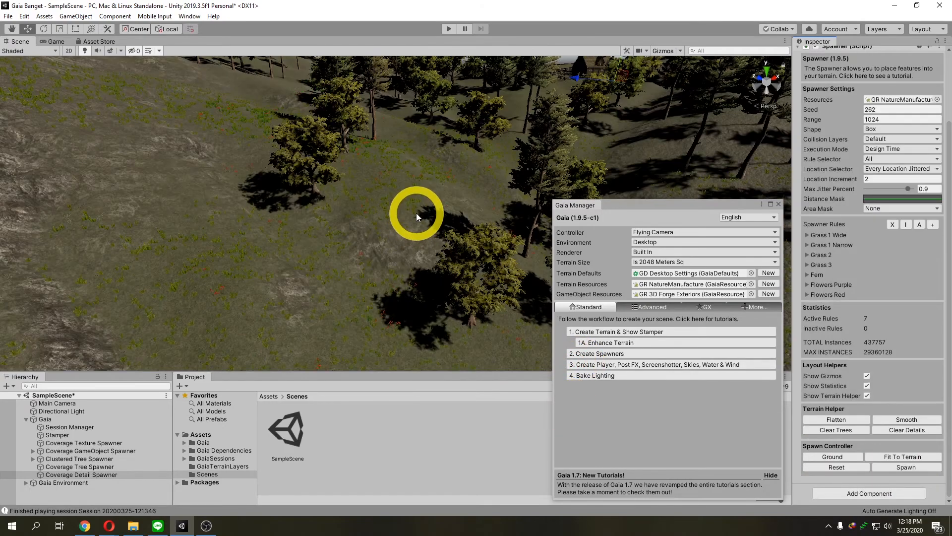
{"action": "scroll", "coordinate": [420, 285], "scroll_direction": "up", "scroll_amount": 10}
{"action": "scroll", "coordinate": [420, 252], "scroll_direction": "up", "scroll_amount": 3}
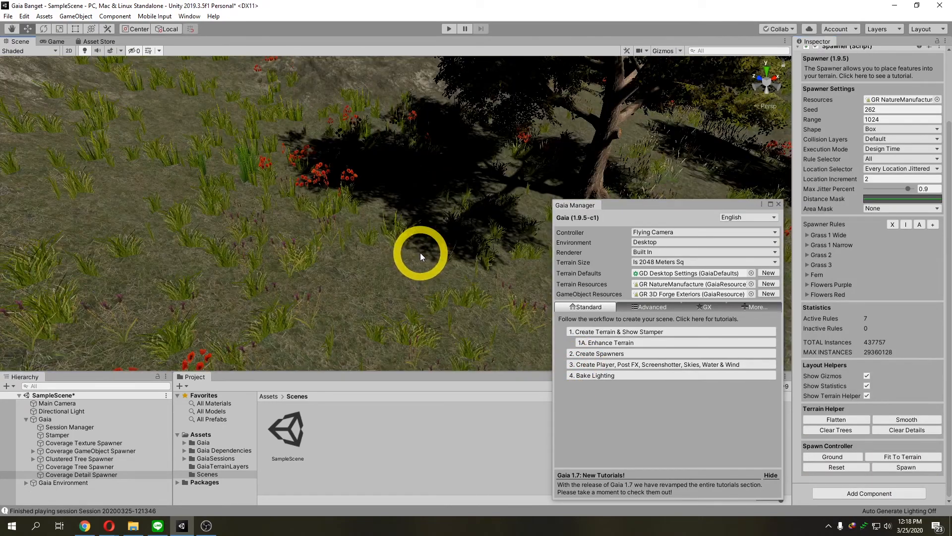
{"action": "mouse_move", "coordinate": [359, 232]}
{"action": "middle_mouse_down"}
{"action": "mouse_move", "coordinate": [379, 234]}
{"action": "mouse_move", "coordinate": [361, 235]}
{"action": "mouse_move", "coordinate": [361, 245]}
{"action": "middle_mouse_up"}
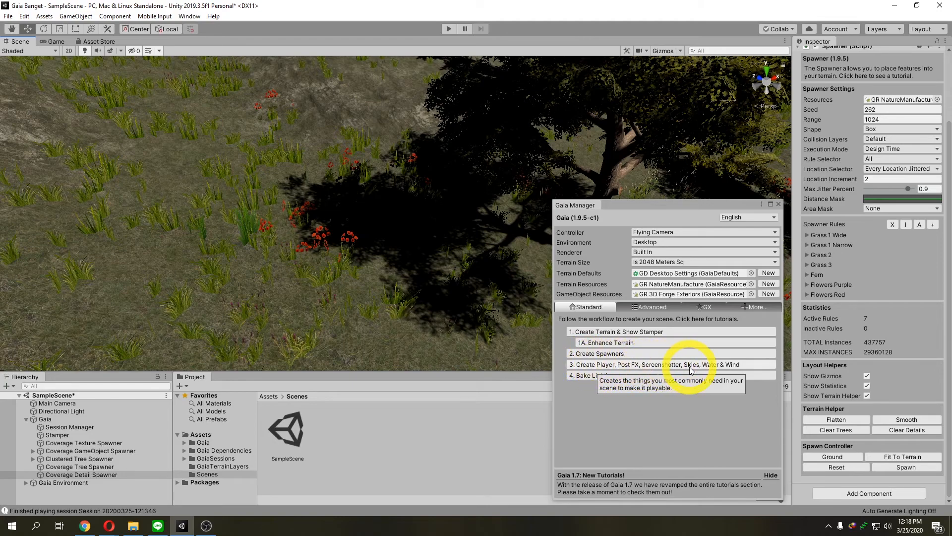
Create Gaia's player, post effects, screenshotter, skies, water and wind, accepting the addition of the Ambient Skies samples
{"action": "scroll", "coordinate": [392, 270], "scroll_direction": "down", "scroll_amount": 15}
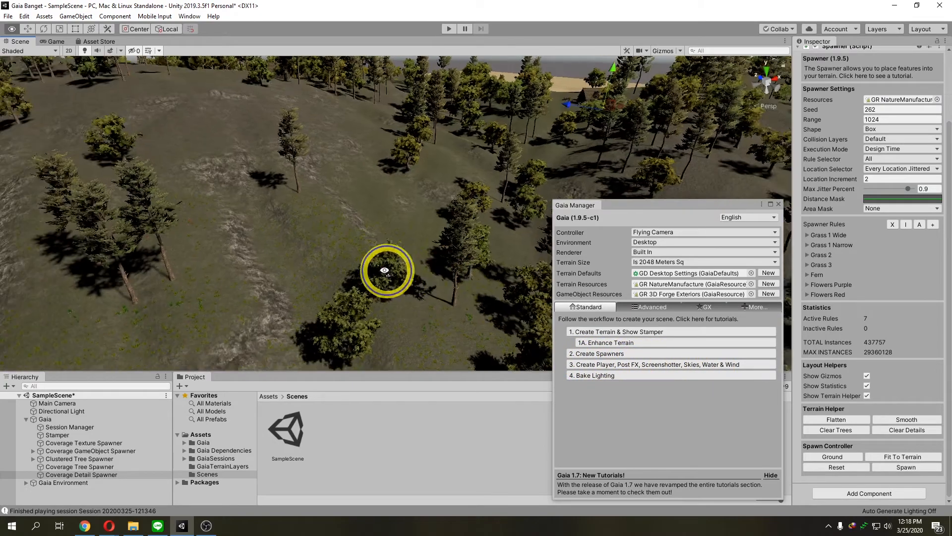
{"action": "scroll", "coordinate": [401, 268], "scroll_direction": "down", "scroll_amount": 4}
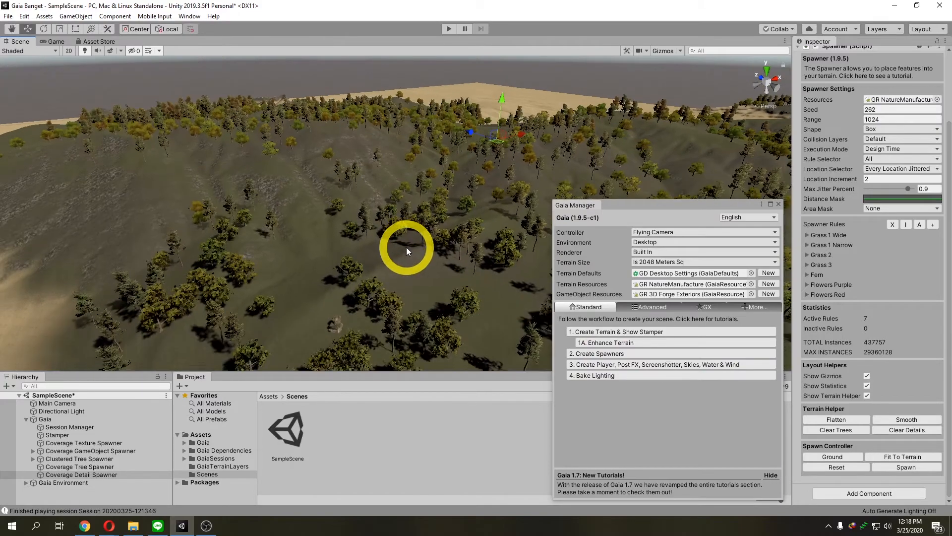
{"action": "scroll", "coordinate": [411, 243], "scroll_direction": "down", "scroll_amount": 3}
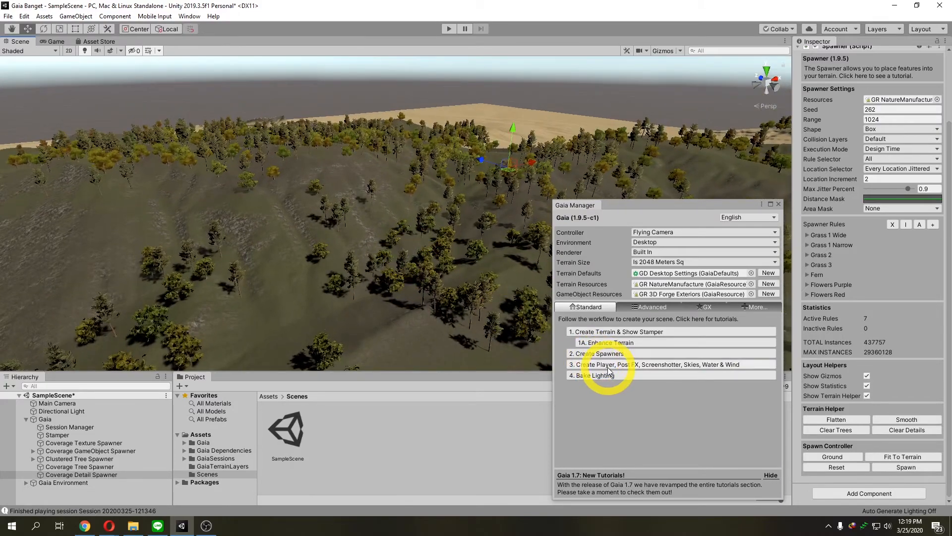
{"action": "left_click", "coordinate": [643, 365]}
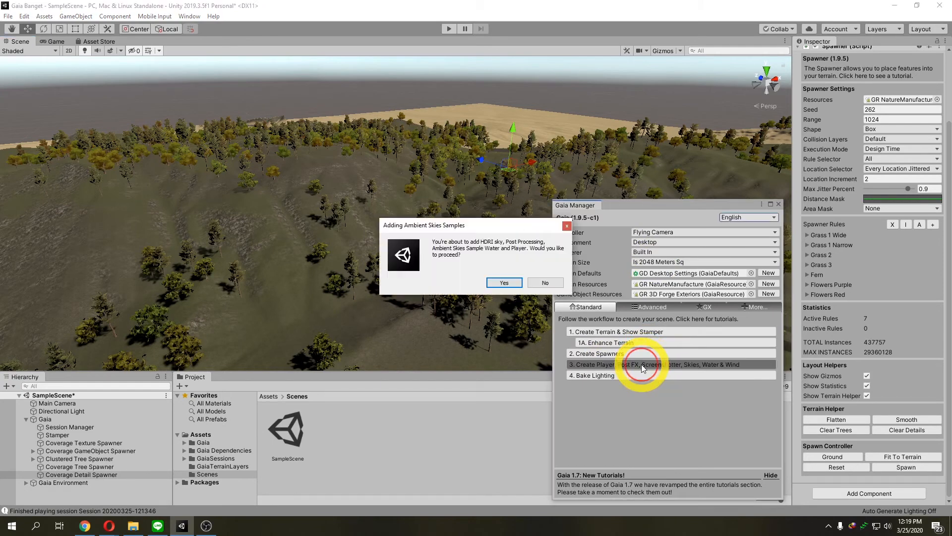
{"action": "left_click", "coordinate": [505, 283]}
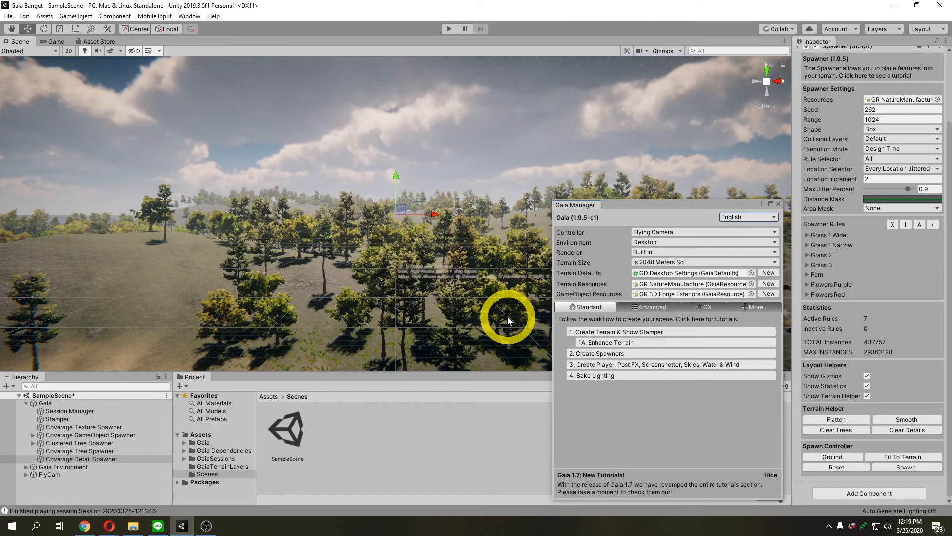
Examine the island's coastline, water, sky and vegetation from afar and up close, focusing on the Gaia Environment
{"action": "right_click_drag", "start_coordinate": [483, 296], "coordinate": [412, 303]}
{"action": "scroll", "coordinate": [422, 292], "scroll_direction": "down", "scroll_amount": 3}
{"action": "scroll", "coordinate": [423, 292], "scroll_direction": "up", "scroll_amount": 2}
{"action": "middle_click_drag", "start_coordinate": [422, 291], "coordinate": [367, 311]}
{"action": "scroll", "coordinate": [374, 292], "scroll_direction": "down", "scroll_amount": 6}
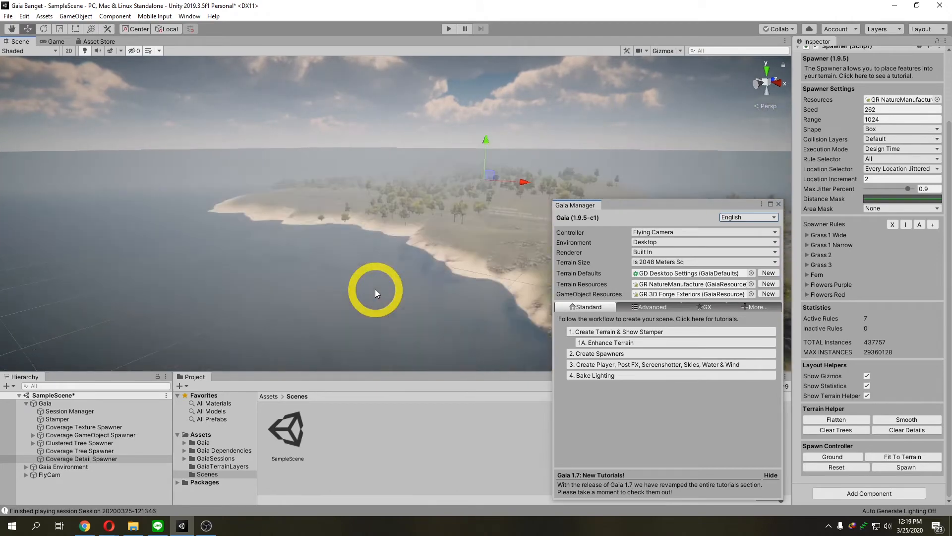
{"action": "scroll", "coordinate": [392, 285], "scroll_direction": "up", "scroll_amount": 8}
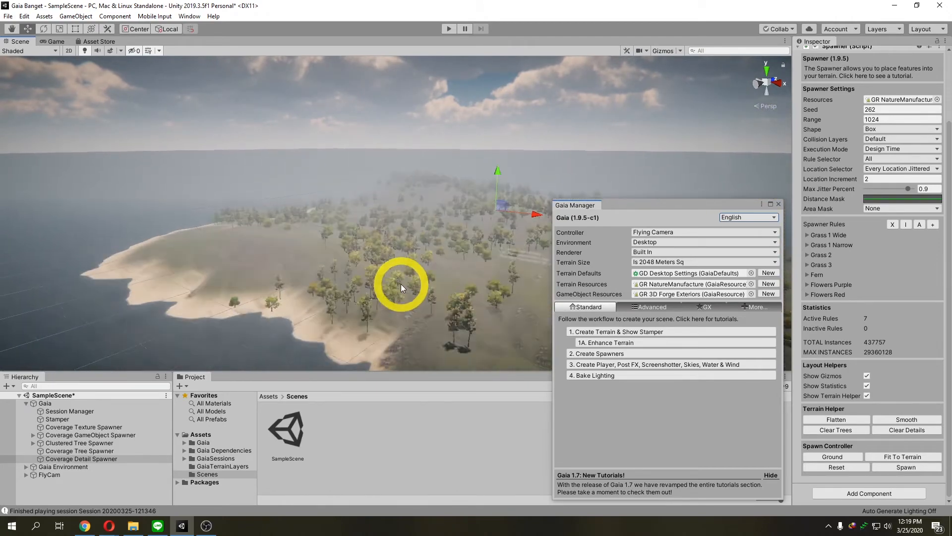
{"action": "scroll", "coordinate": [400, 281], "scroll_direction": "up", "scroll_amount": 5}
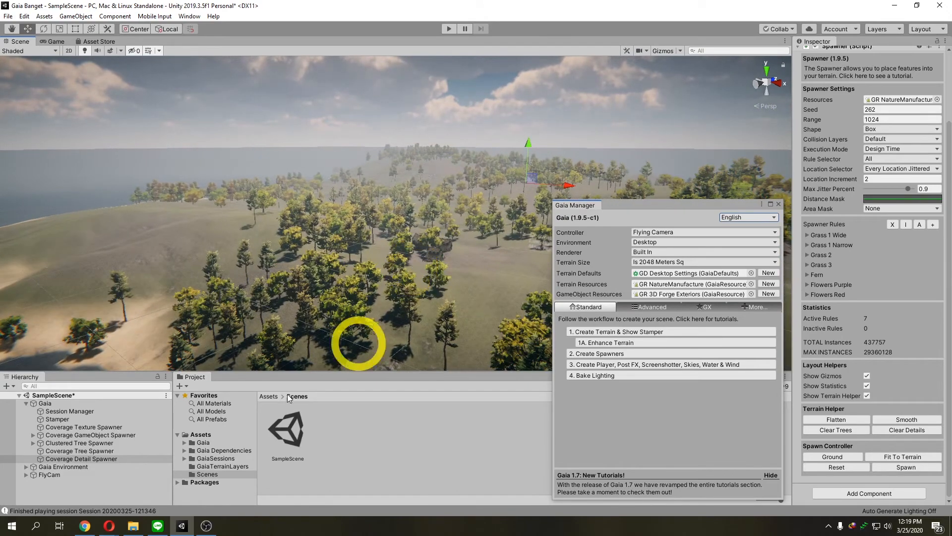
{"action": "double_click", "coordinate": [88, 469]}
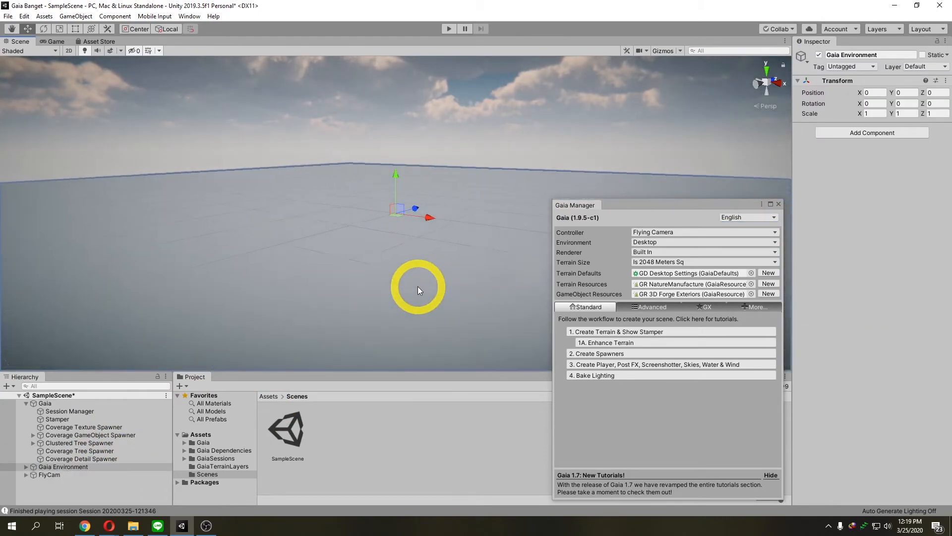
{"action": "scroll", "coordinate": [417, 286], "scroll_direction": "up", "scroll_amount": 8}
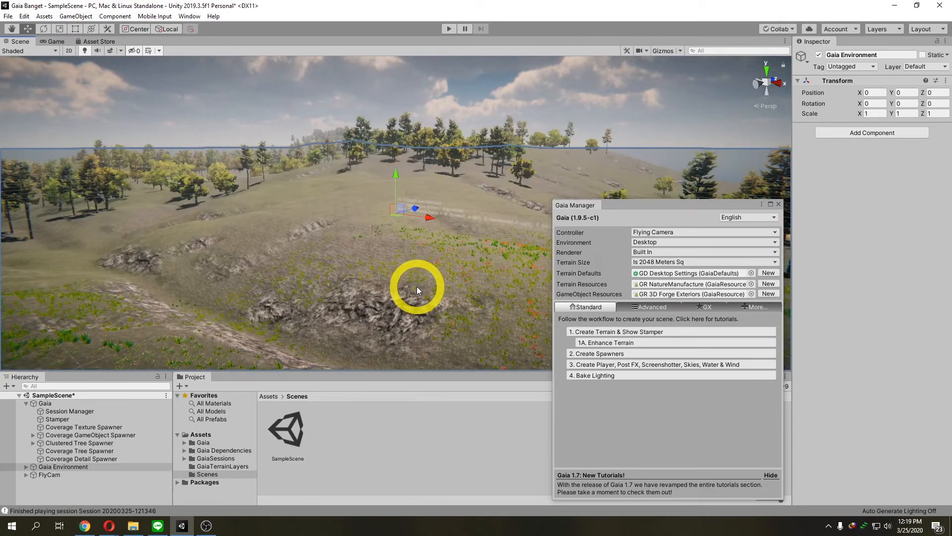
{"action": "scroll", "coordinate": [417, 287], "scroll_direction": "down", "scroll_amount": 10}
{"action": "scroll", "coordinate": [415, 280], "scroll_direction": "up", "scroll_amount": 8}
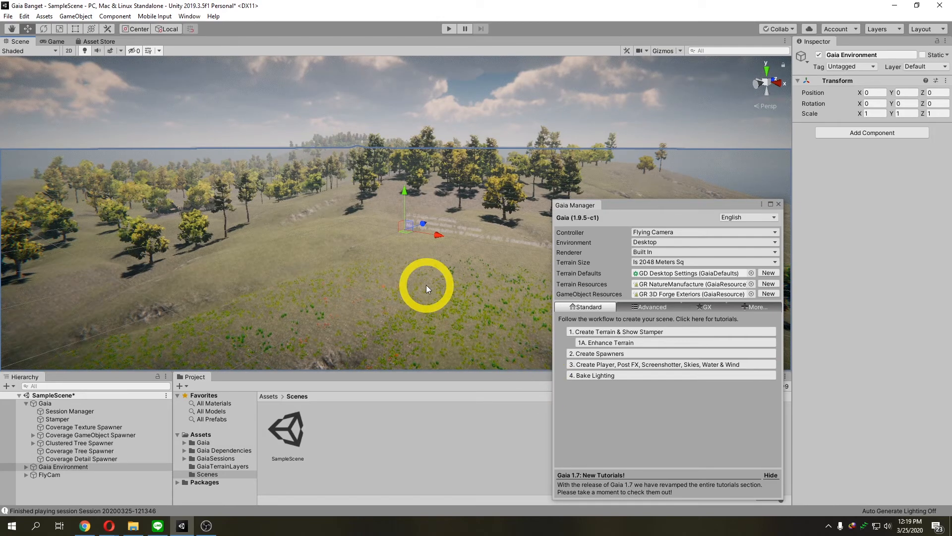
Bake the scene's lighting with Gaia's Bake Lighting step and confirm the lightmap bake
{"action": "left_click_drag", "start_coordinate": [501, 357], "coordinate": [521, 337], "text": "alt"}
{"action": "left_click", "coordinate": [597, 376]}
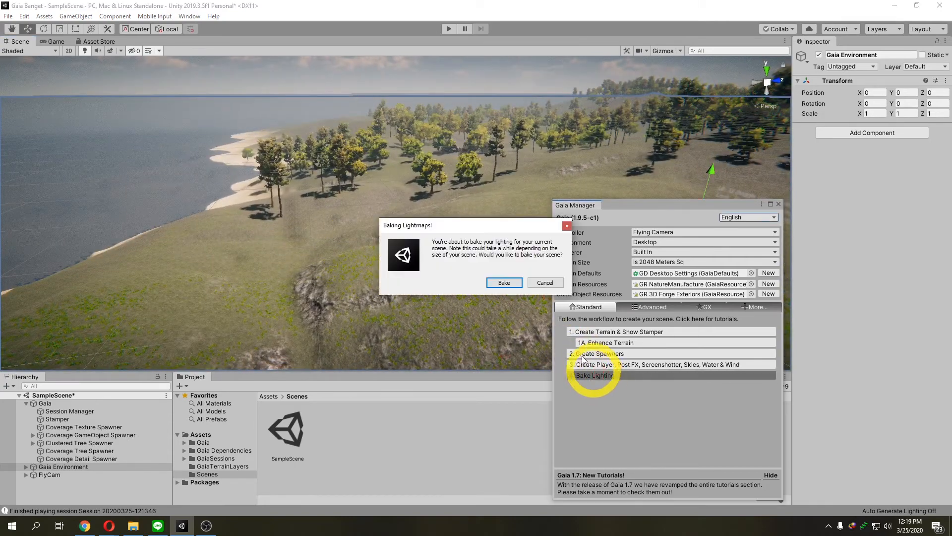
{"action": "left_click", "coordinate": [510, 283]}
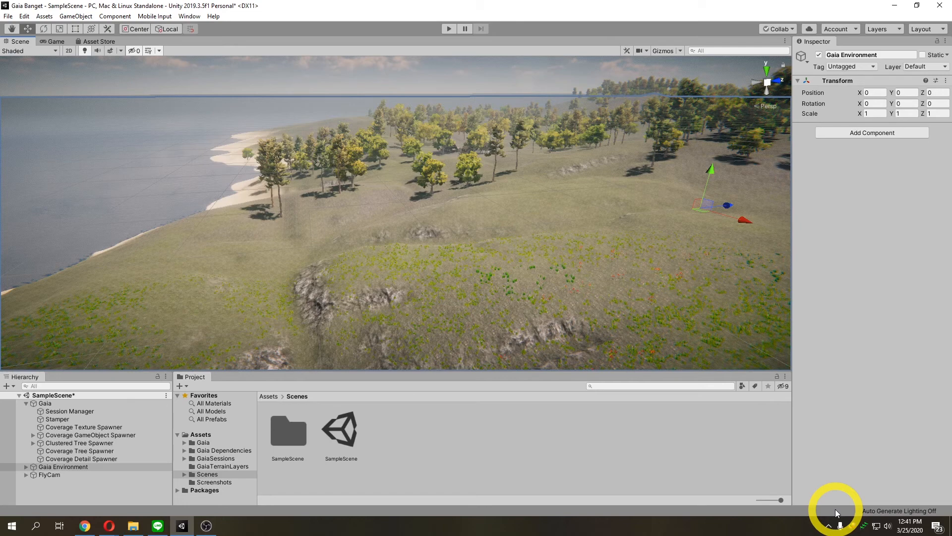
Run the scene in the Game view with Maximize On Play enabled
{"action": "left_click", "coordinate": [53, 42]}
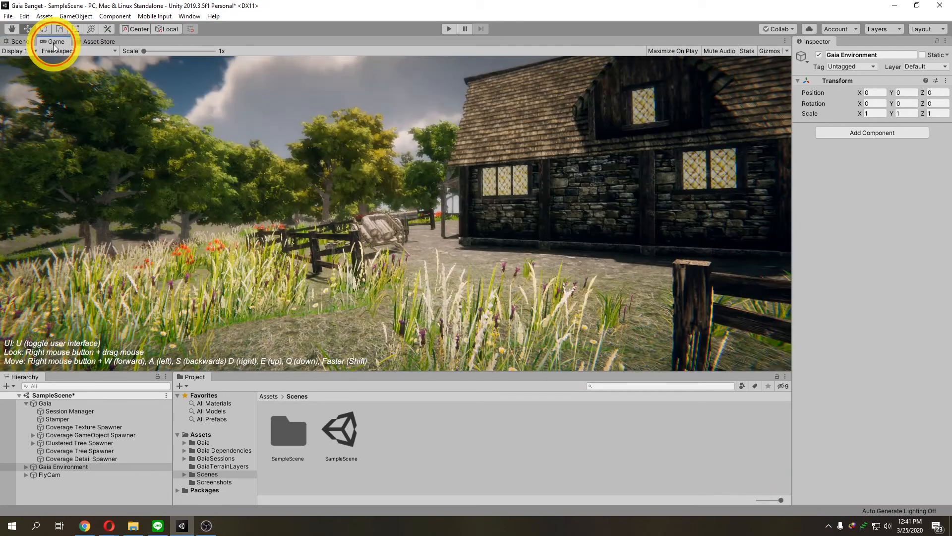
{"action": "left_click", "coordinate": [663, 52]}
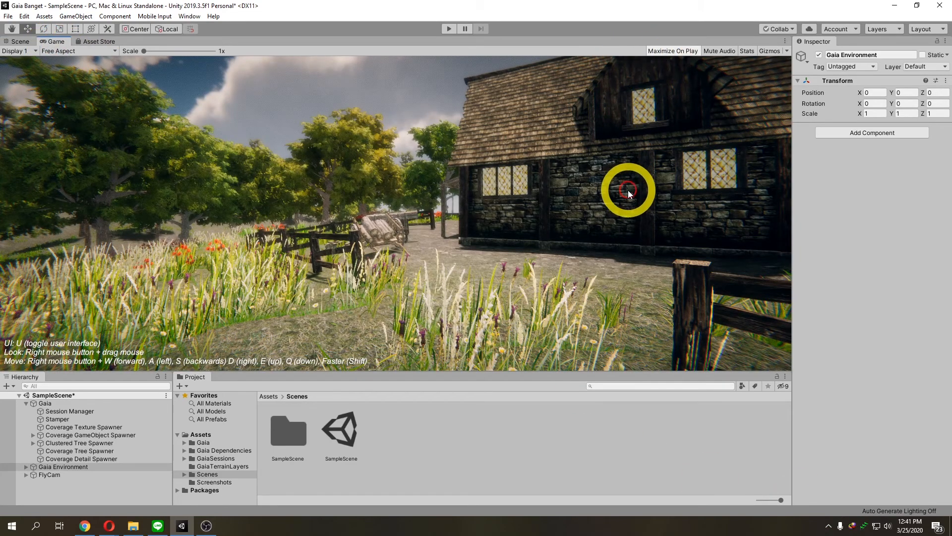
{"action": "left_click", "coordinate": [450, 30]}
{"action": "left_click", "coordinate": [510, 186]}
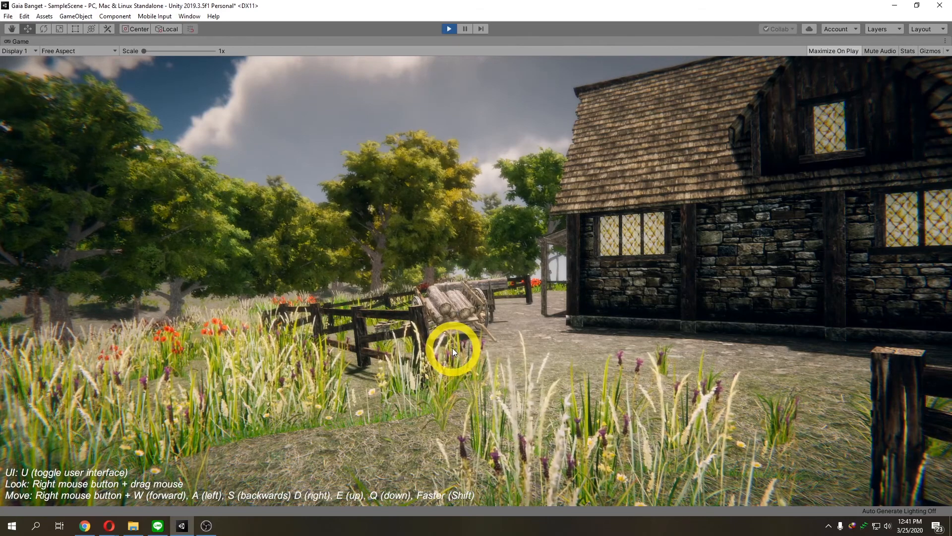
Fly the camera forward and look around the village buildings, trees and meadow in play mode
{"action": "right_click_drag", "start_coordinate": [459, 323], "coordinate": [579, 308]}
{"action": "key", "text": "w"}
{"action": "key", "text": "w"}
{"action": "right_click_drag", "start_coordinate": [588, 298], "coordinate": [570, 367]}
{"action": "right_click_drag", "start_coordinate": [654, 349], "coordinate": [460, 391]}
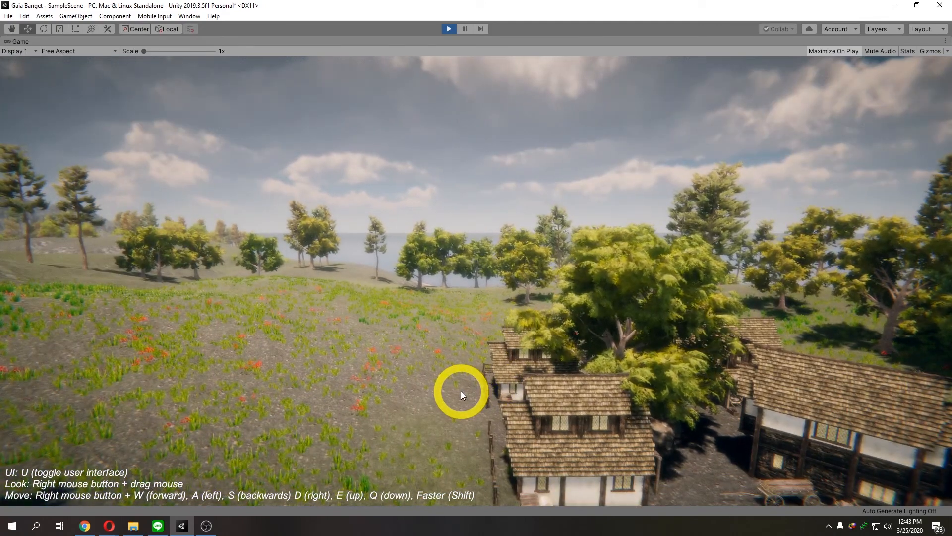